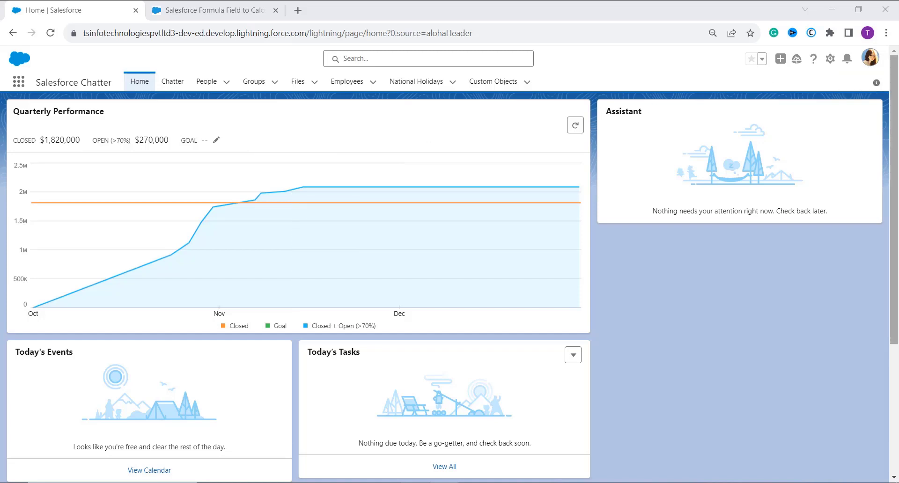
Open the Object Manager in Salesforce Setup.
left_click(830, 61)
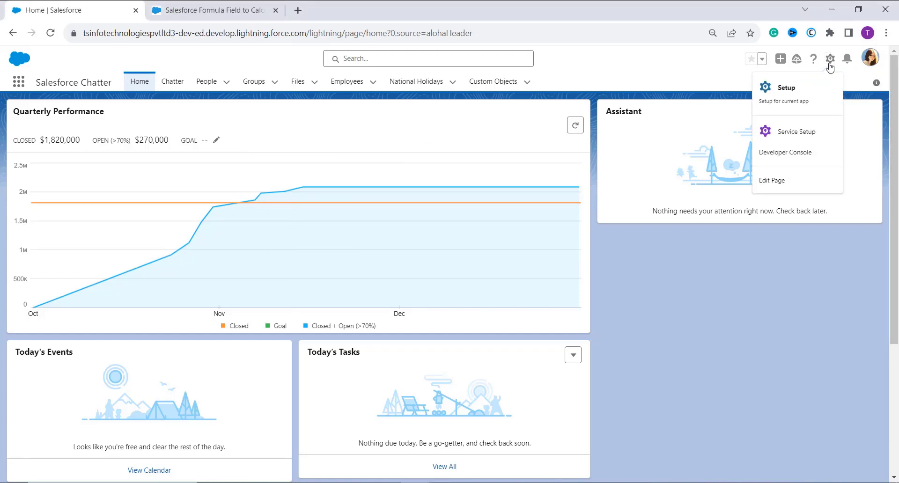
left_click(817, 96)
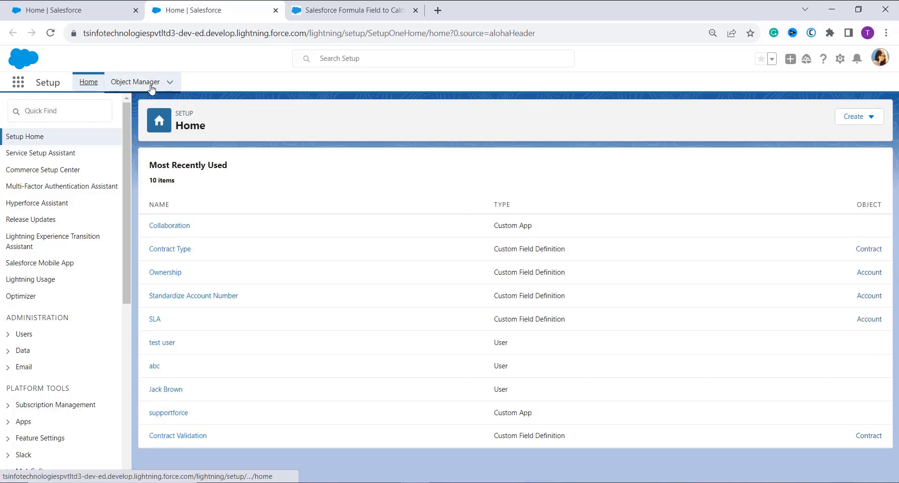
left_click(151, 88)
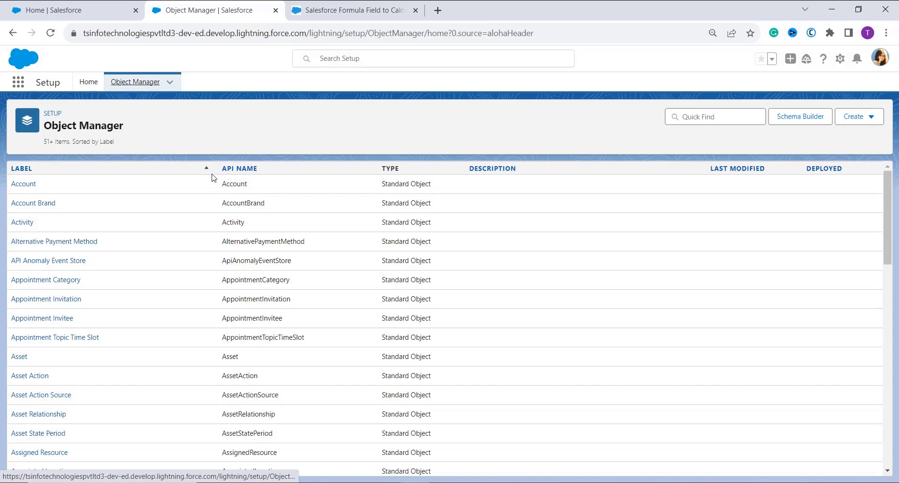
Find the Contact object by searching for contact and open its Fields & Relationships.
left_click(698, 118)
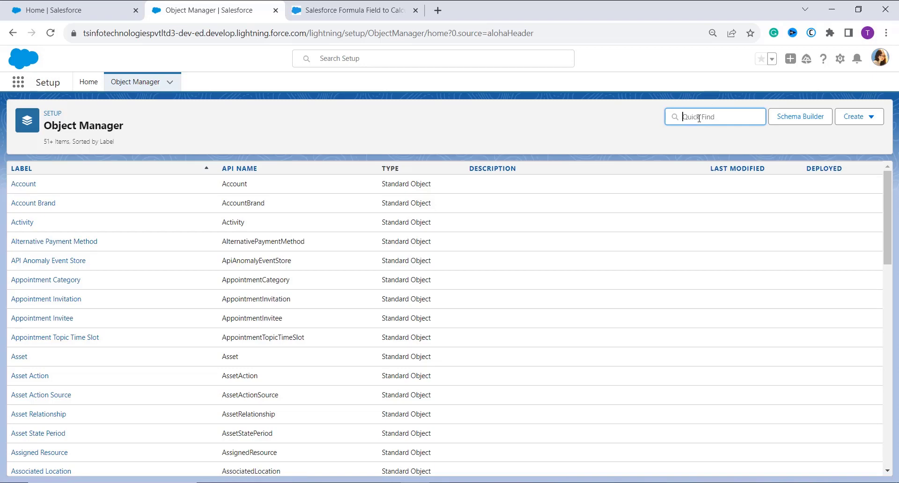
type("con")
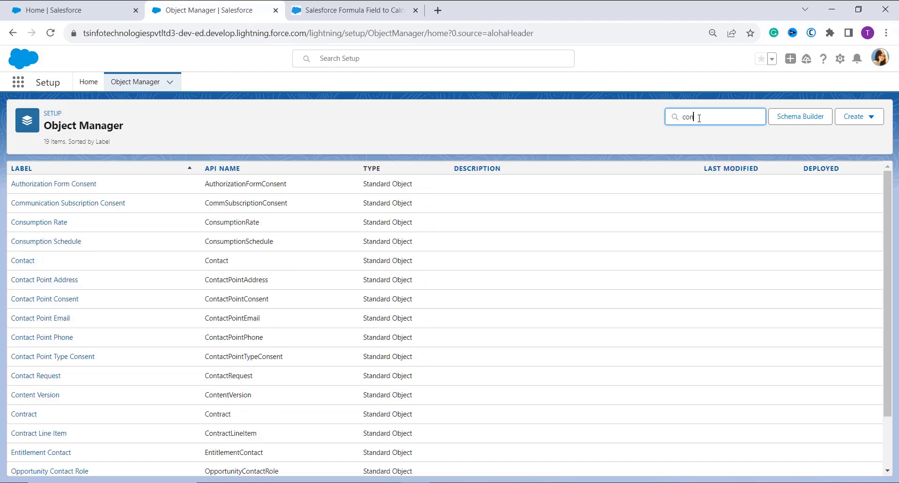
type("tact")
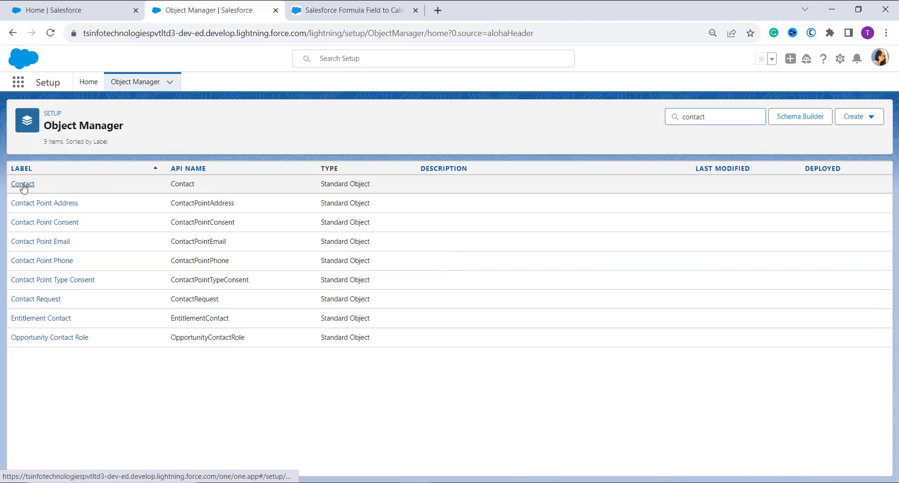
left_click(23, 185)
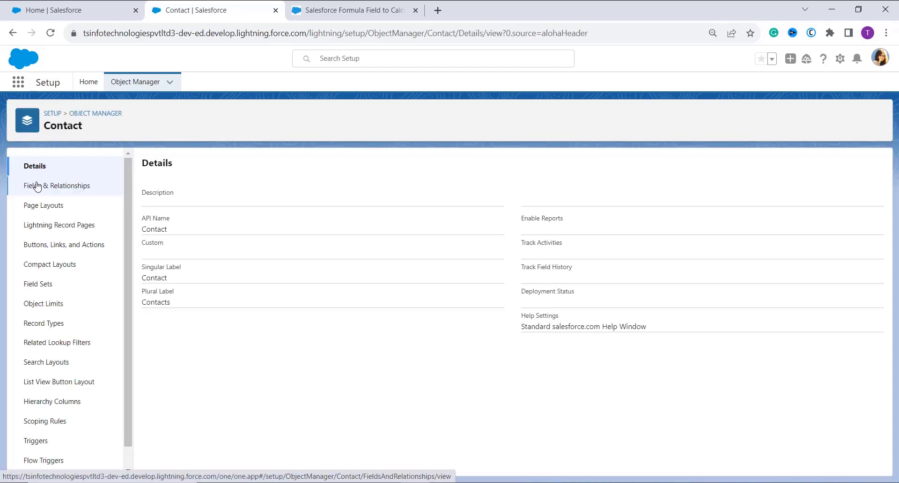
left_click(37, 192)
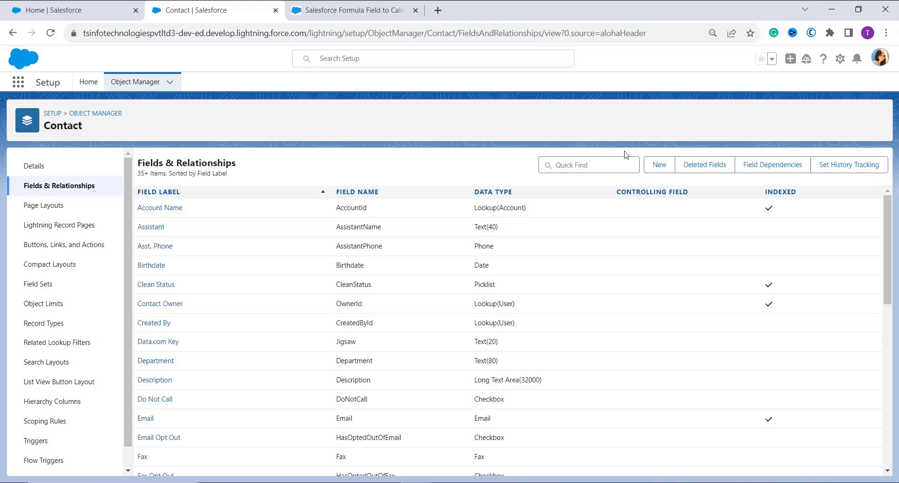
Start a new custom field on the Contact object with Formula as its data type.
left_click(660, 166)
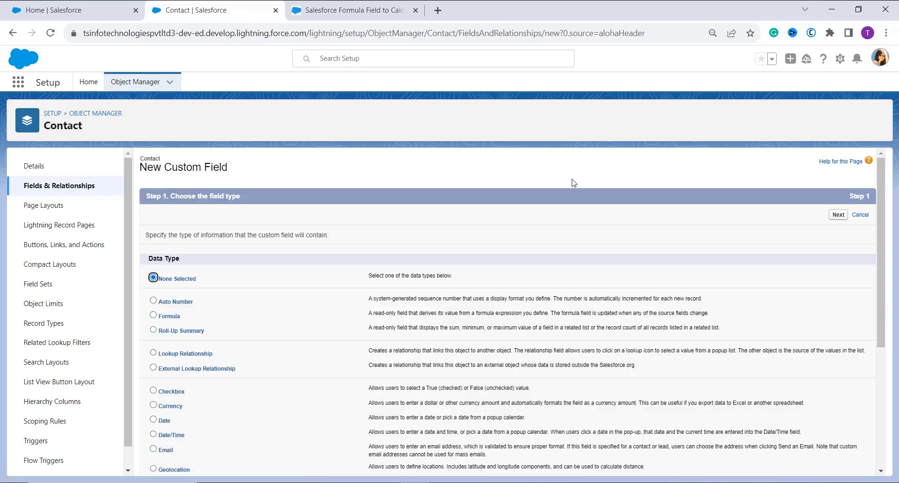
scroll(336, 323, "down", 1)
scroll(336, 323, "down", 3)
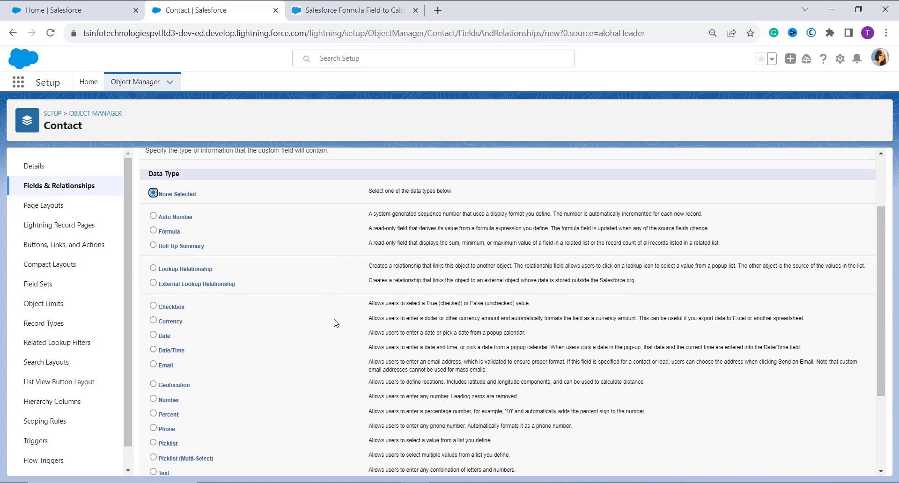
left_click(154, 230)
scroll(181, 237, "up", 1)
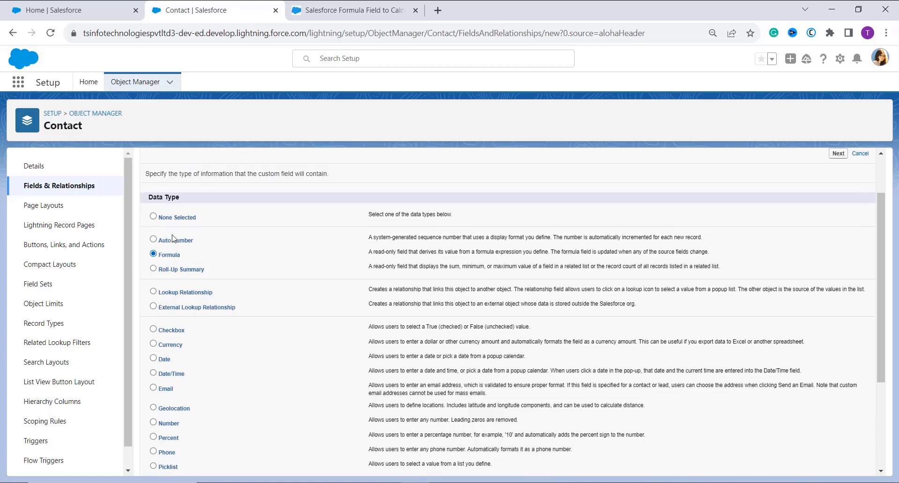
left_click(838, 153)
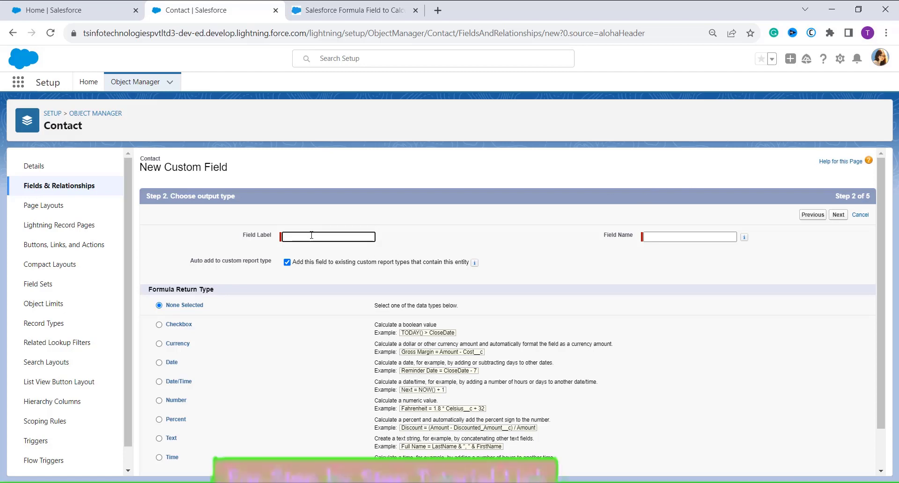
Label the formula field Age, with field name Age, and set its return type to Number with 0 decimal places.
type("Age")
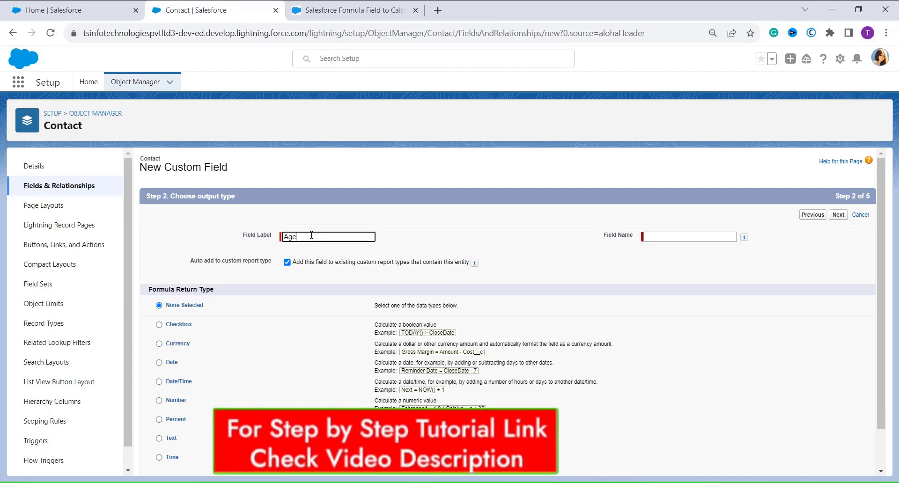
left_click(678, 239)
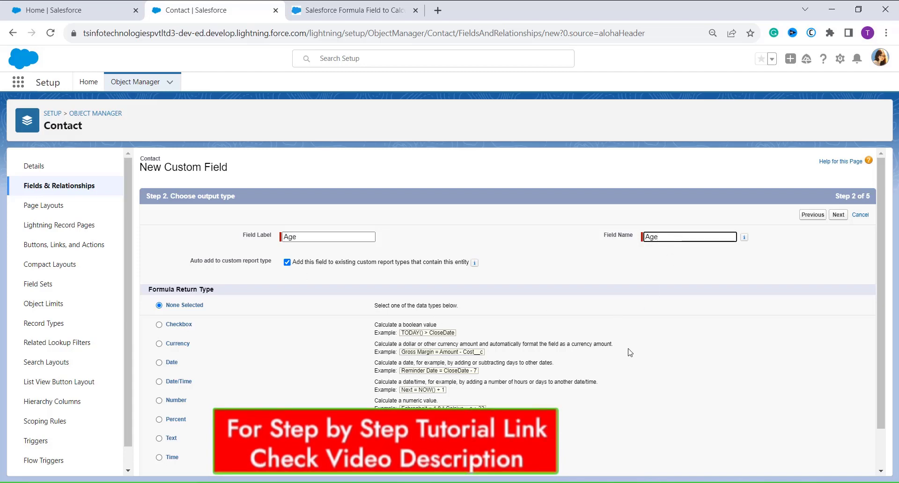
scroll(630, 352, "down", 1)
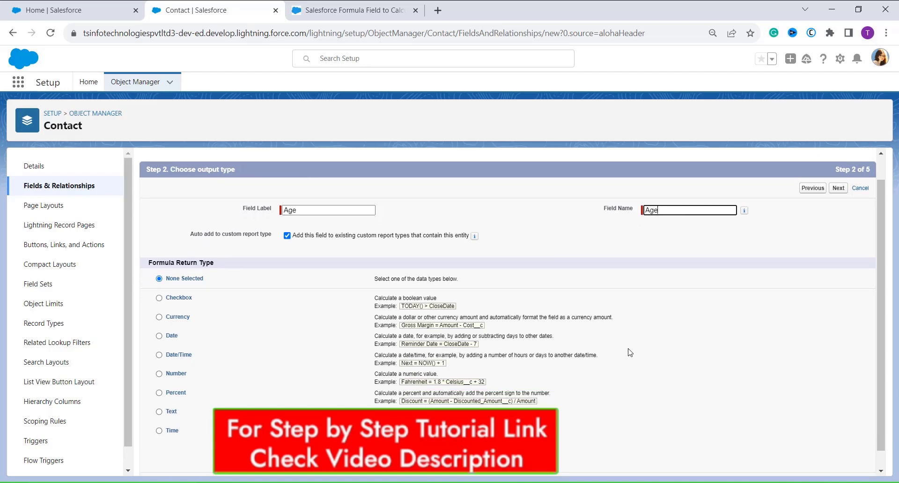
scroll(630, 352, "down", 1)
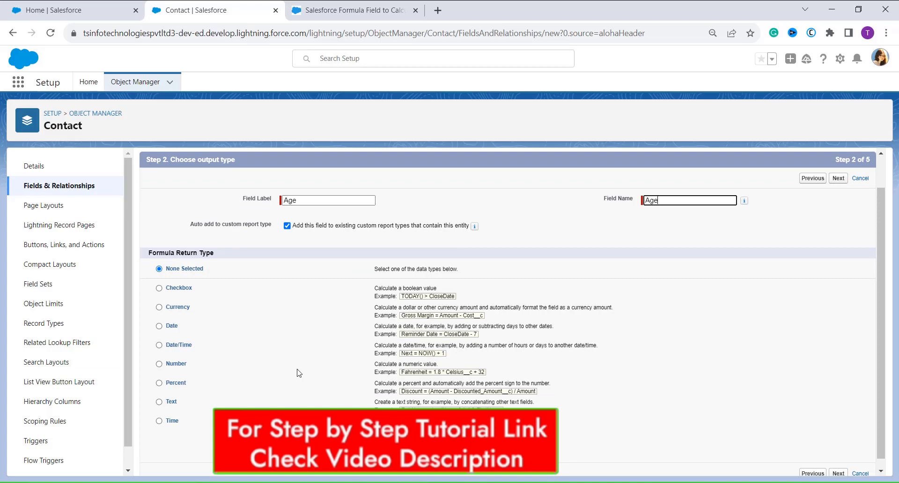
left_click(159, 364)
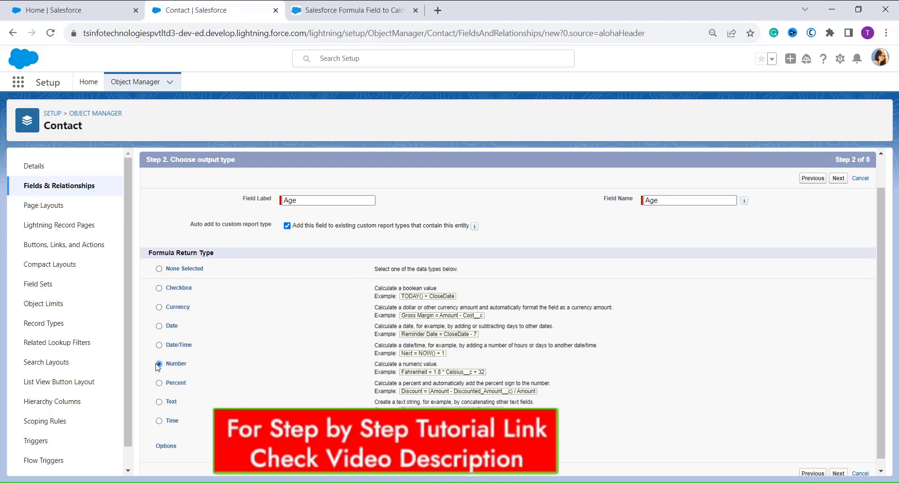
scroll(435, 454, "down", 1)
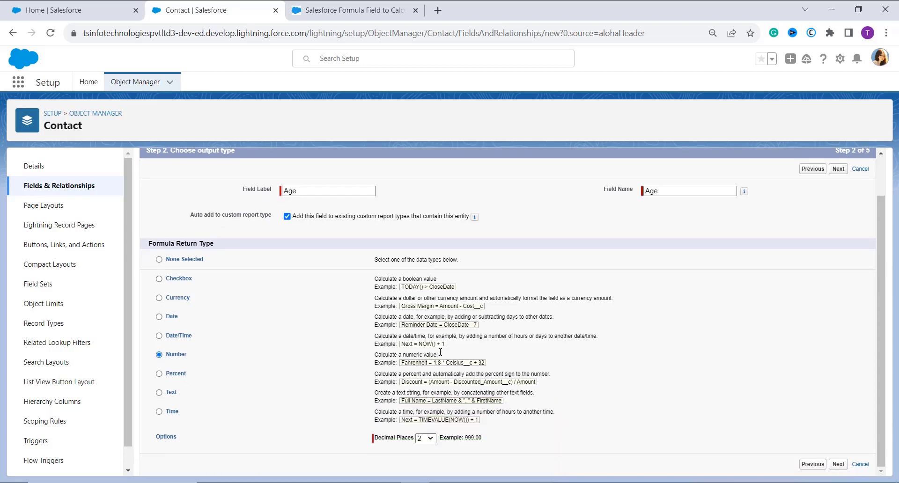
left_click(430, 439)
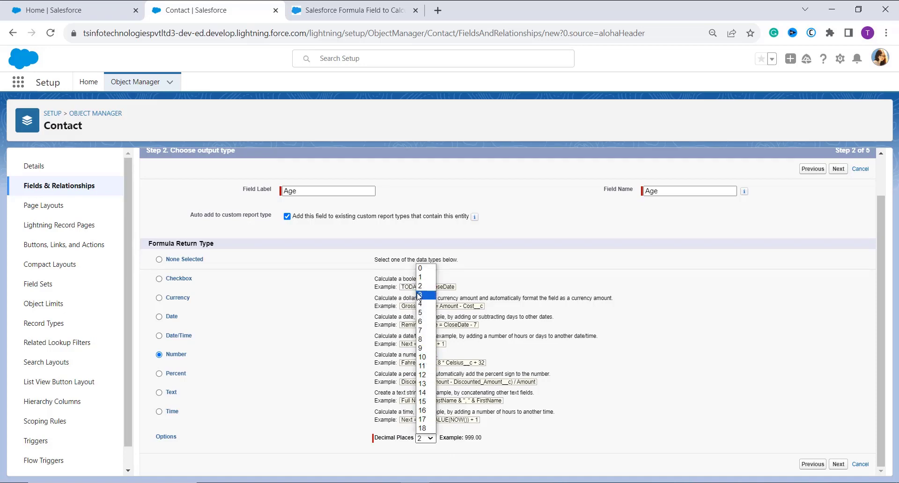
left_click(420, 268)
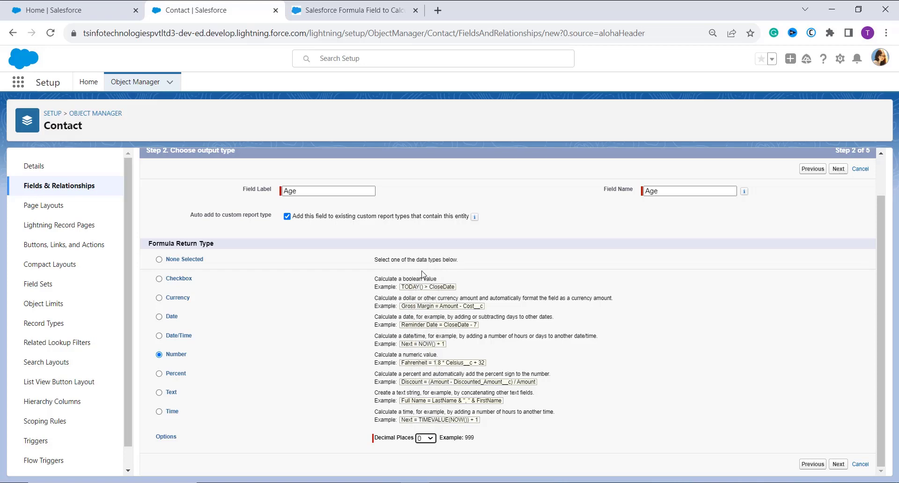
left_click(839, 464)
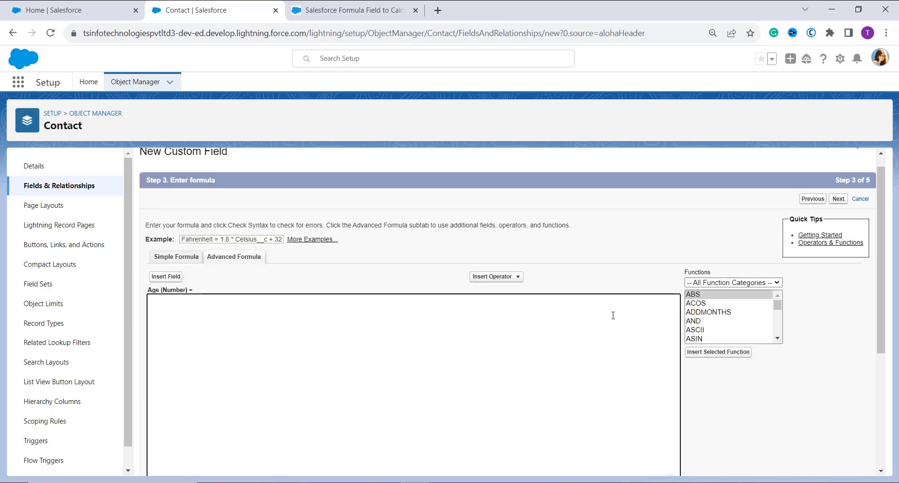
left_click(518, 335)
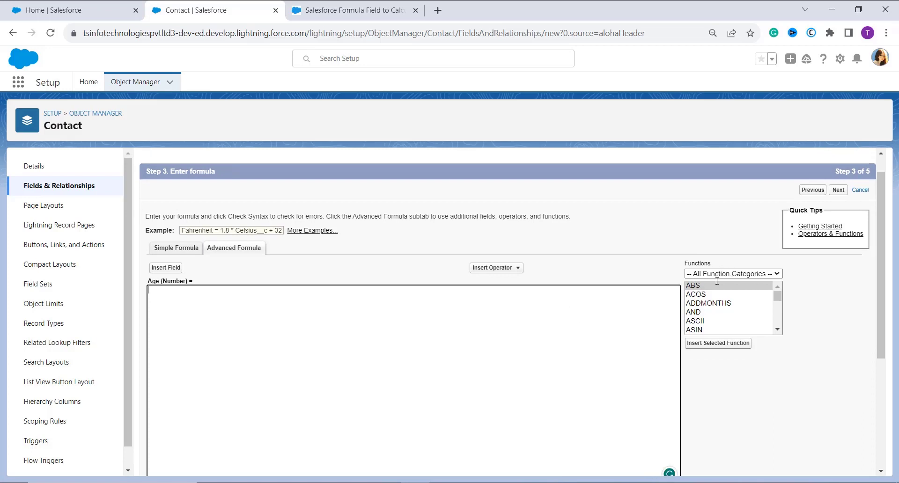
left_click(508, 270)
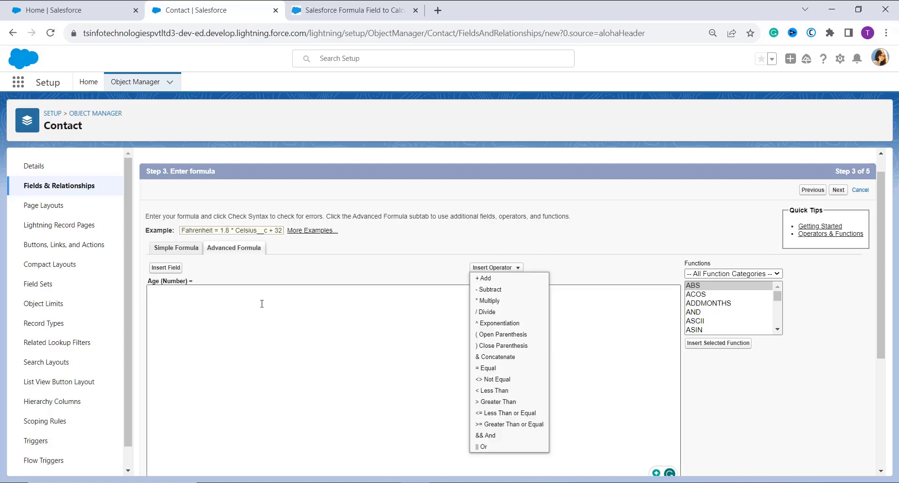
left_click(165, 269)
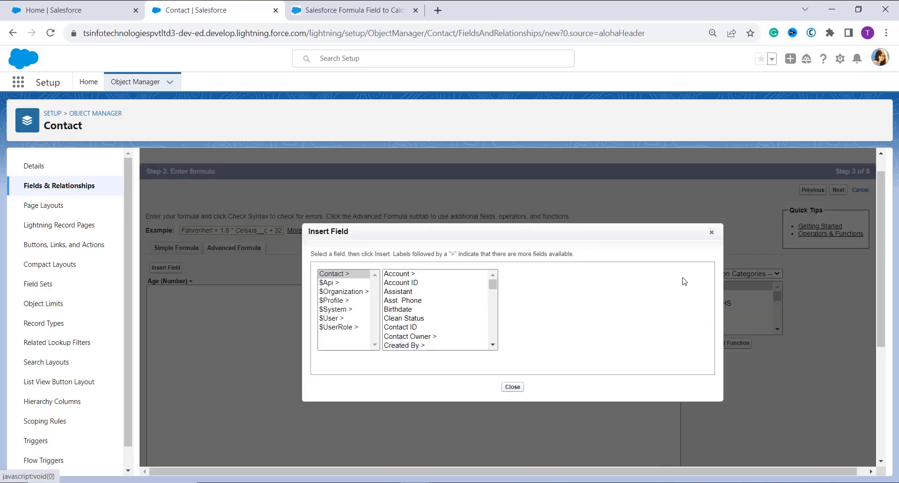
left_click(710, 232)
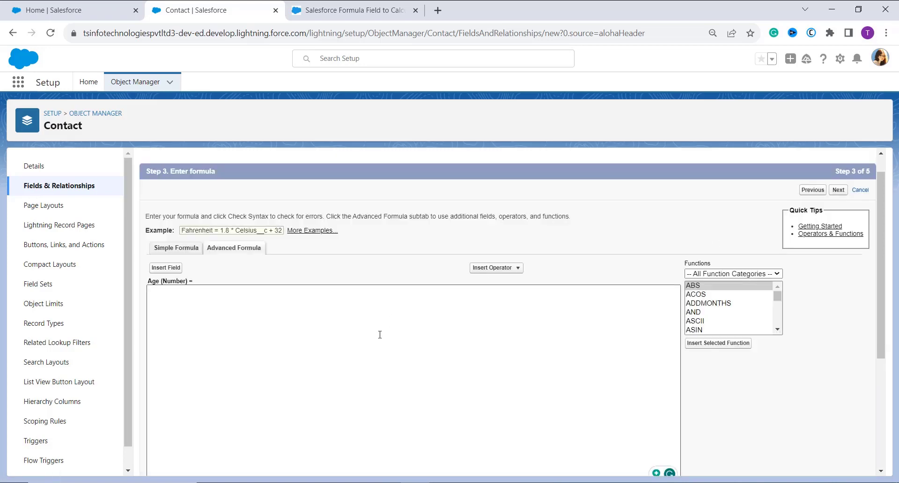
Copy the Birthdate-based CASE formula from Step 11 of the open salesforcefaqs.com article into the Age field's advanced formula editor.
scroll(380, 335, "down", 1)
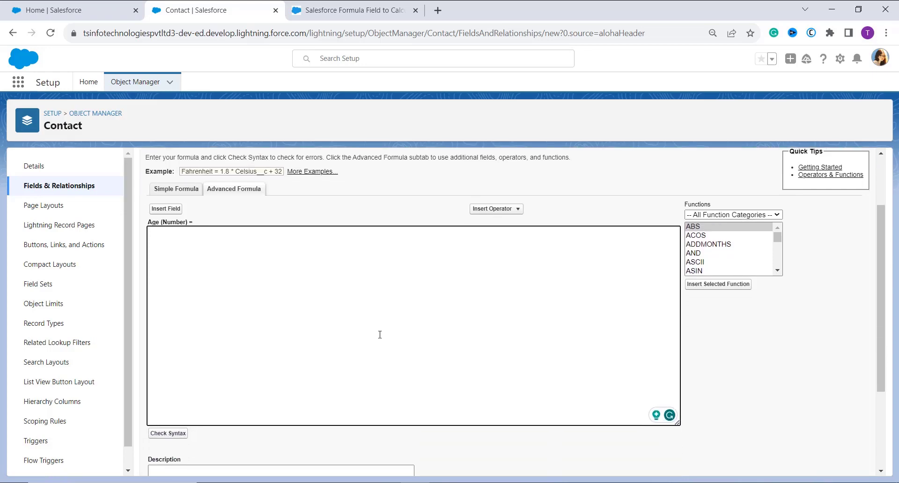
left_click(369, 7)
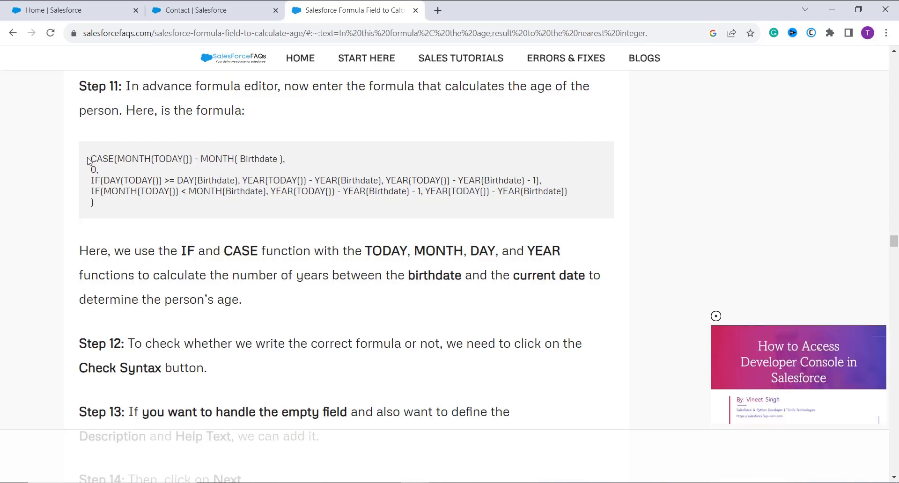
left_click_drag(91, 159, 96, 206)
key("ctrl+c")
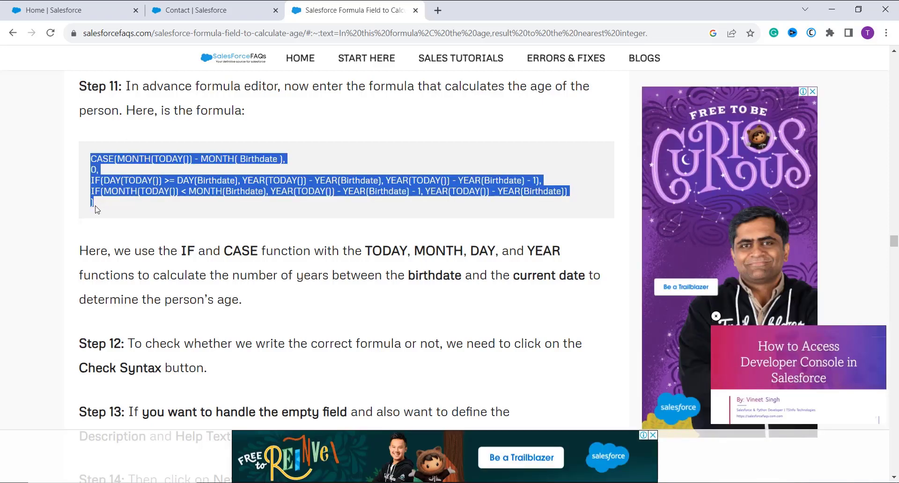
left_click(196, 5)
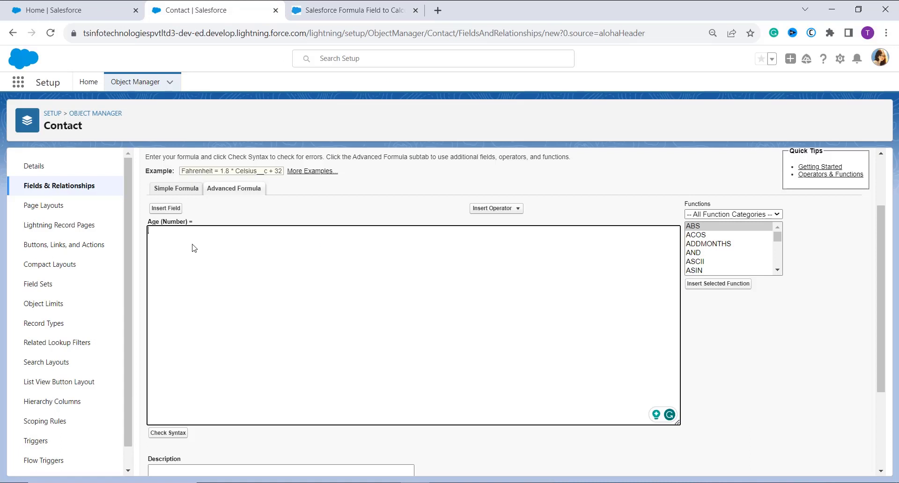
key("ctrl+v")
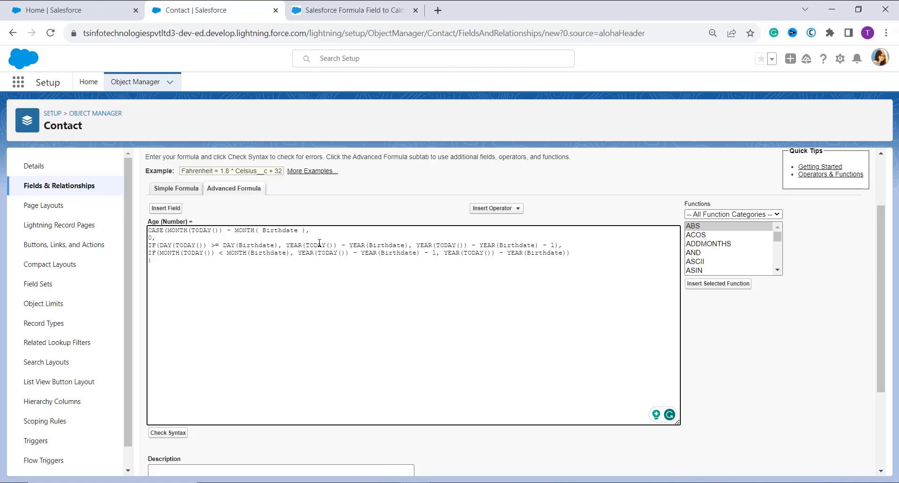
Check the Age formula's syntax and continue to field-level security, leaving the description and help text empty.
scroll(183, 346, "down", 1)
left_click(165, 427)
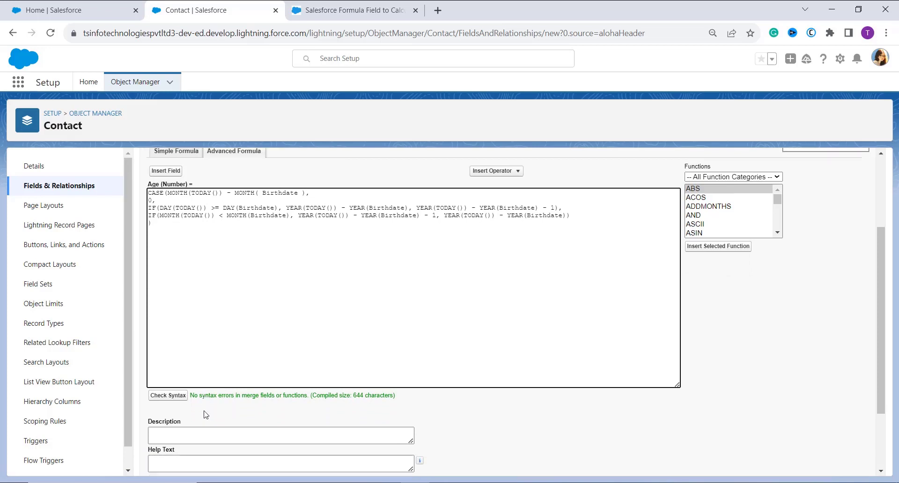
scroll(297, 406, "down", 2)
left_click(228, 336)
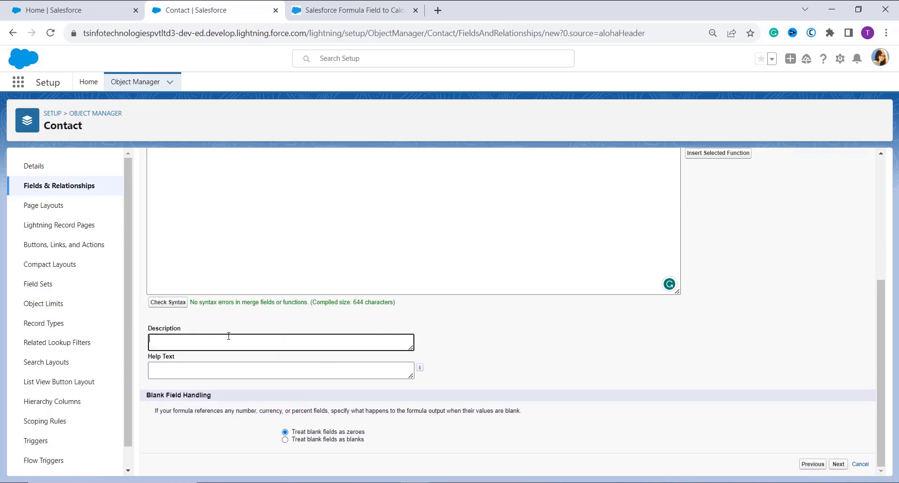
left_click(217, 375)
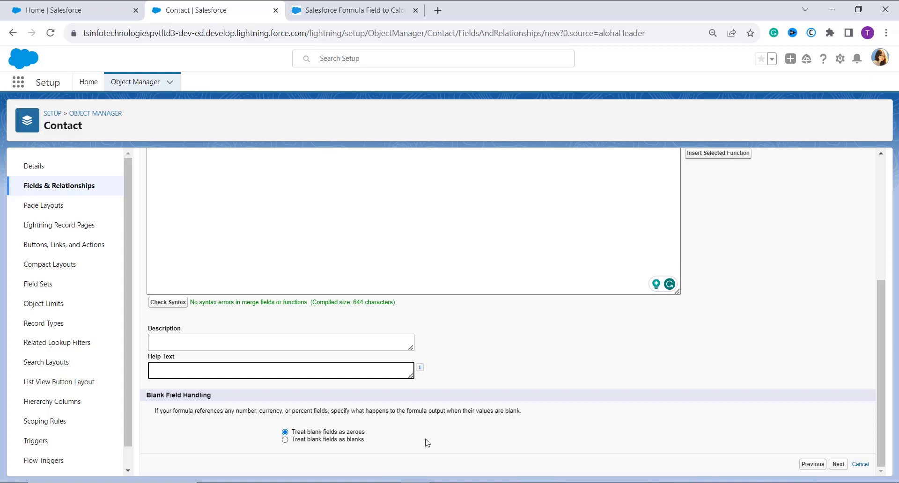
scroll(543, 394, "up", 4)
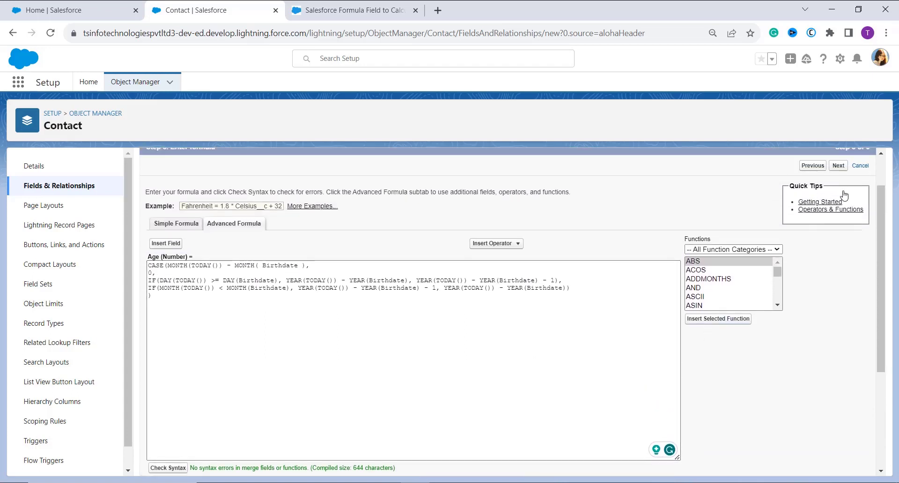
left_click(838, 167)
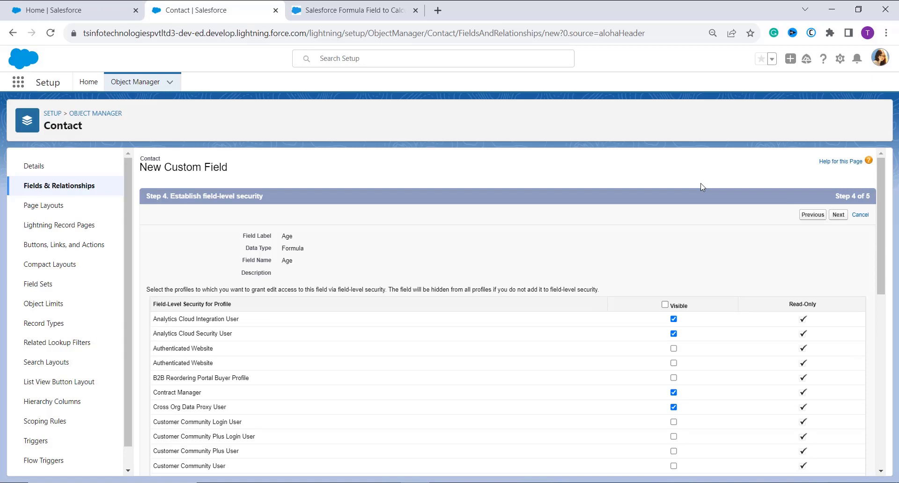
Make the Age field visible to all profiles, keep it on all contact page layouts, and save it.
left_click(666, 305)
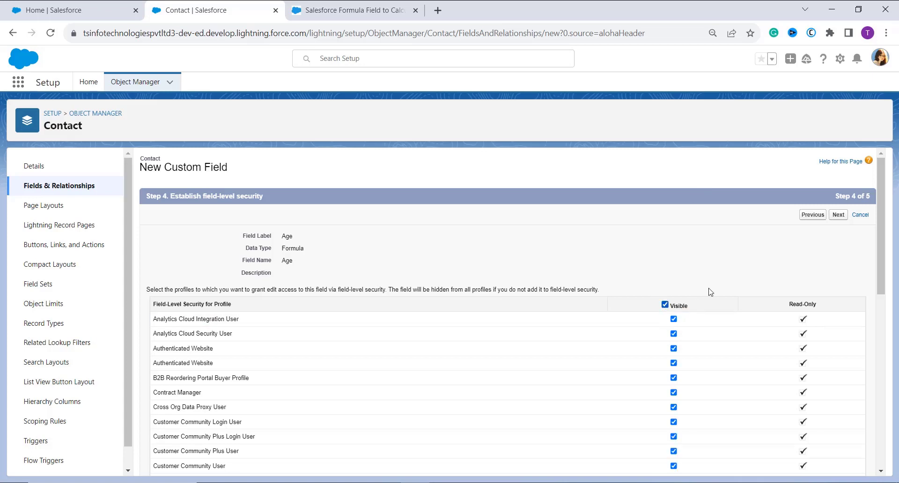
left_click(842, 215)
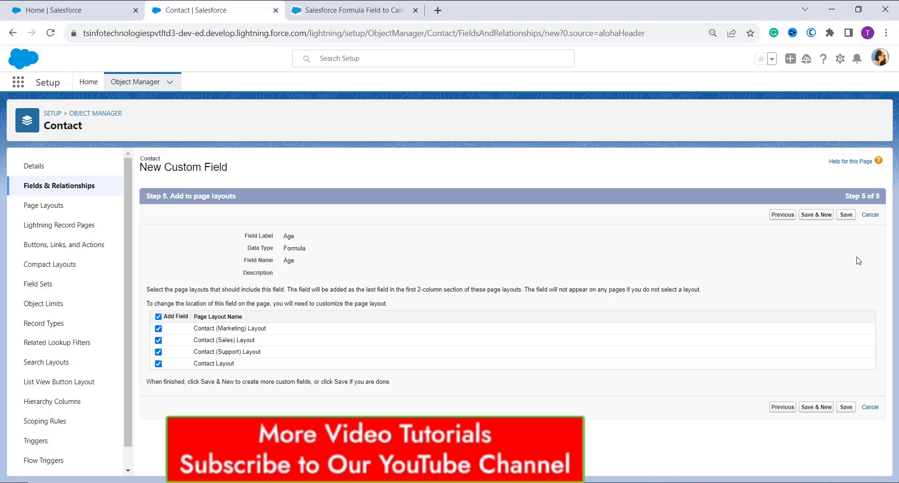
left_click(847, 215)
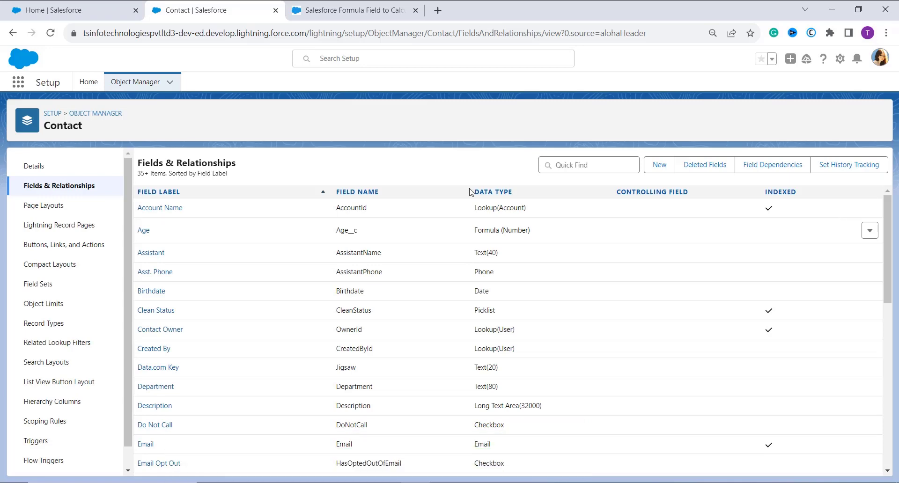
Find the Contacts list through the app search and show the details of the Blues Entertainment Corp. contact.
left_click(18, 83)
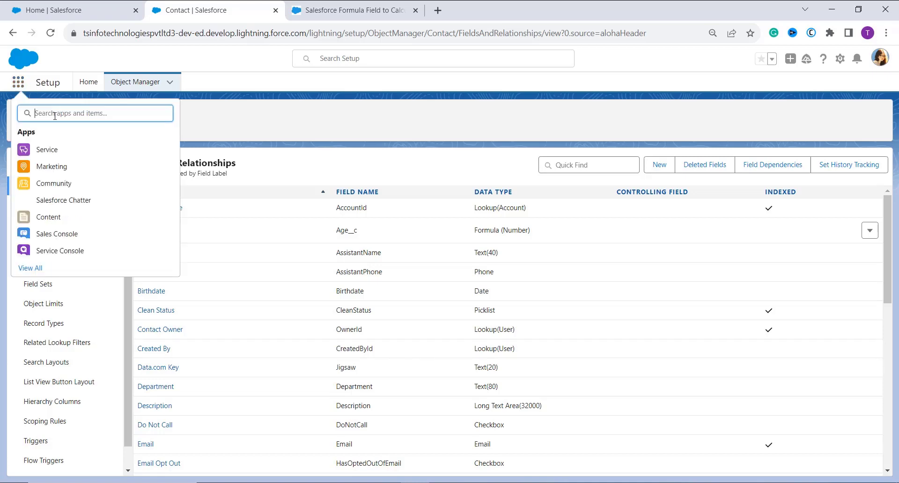
type("contact")
left_click(45, 226)
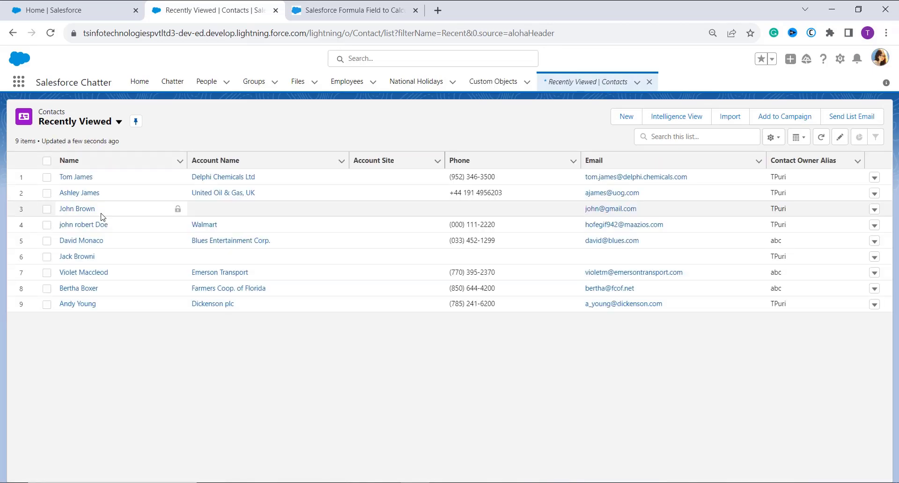
left_click(75, 242)
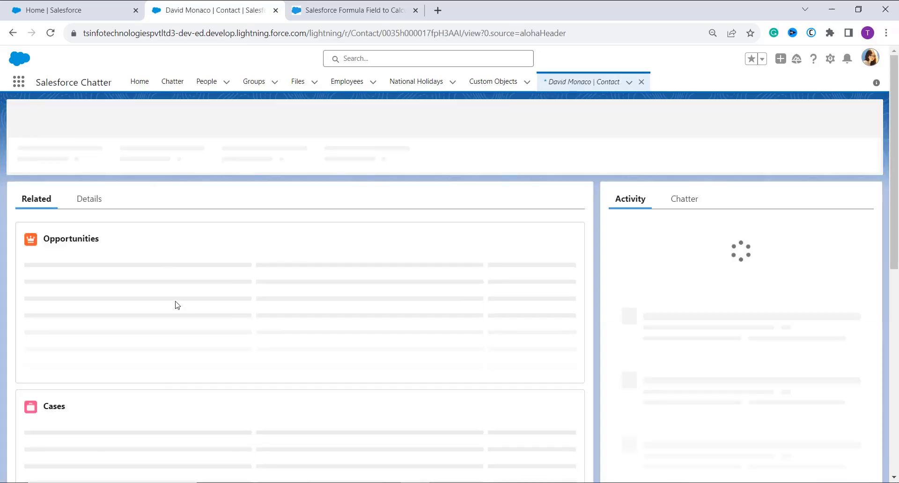
left_click(87, 197)
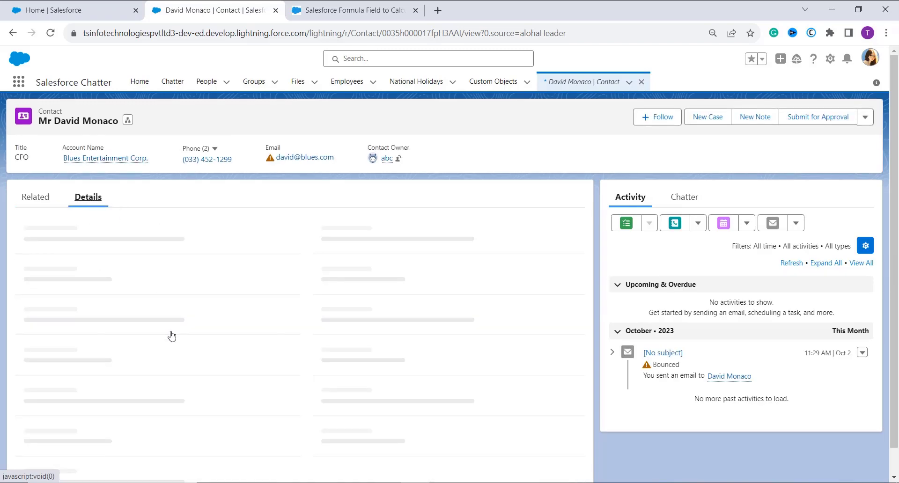
scroll(169, 353, "down", 3)
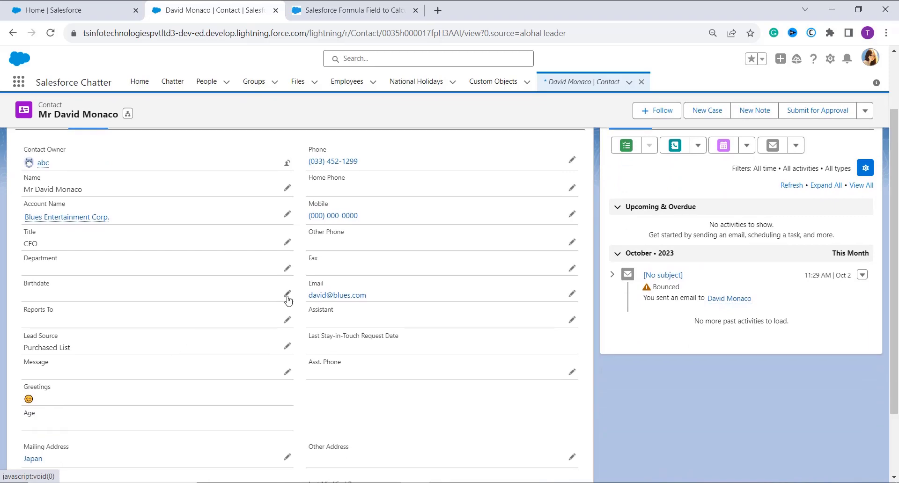
Fill in the contact's empty Birthdate field with a date from the current month and save the record.
left_click(286, 296)
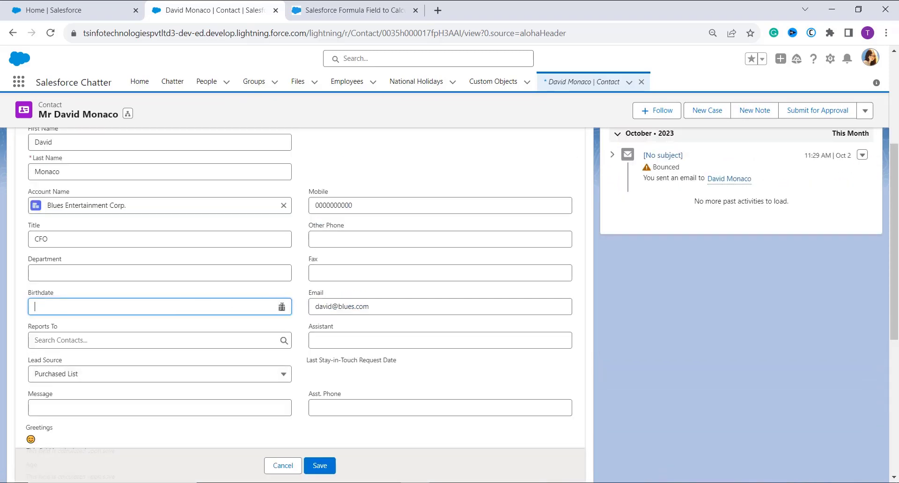
left_click(282, 306)
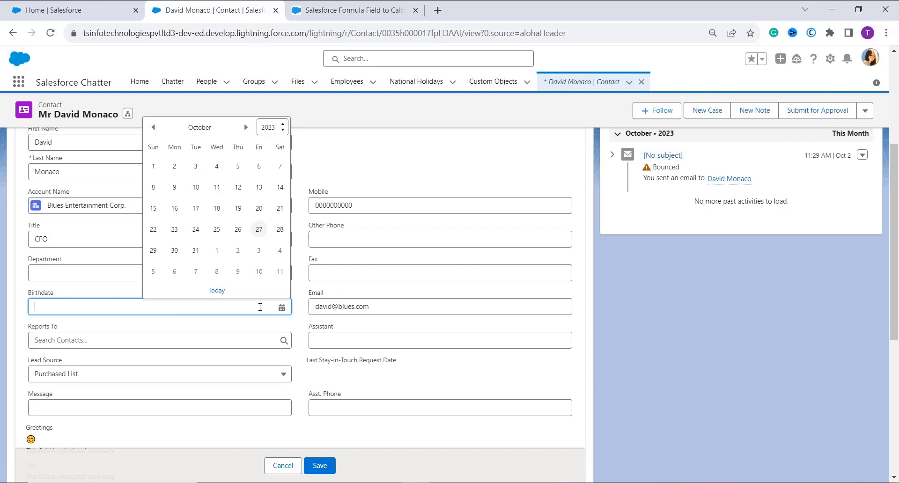
left_click(217, 167)
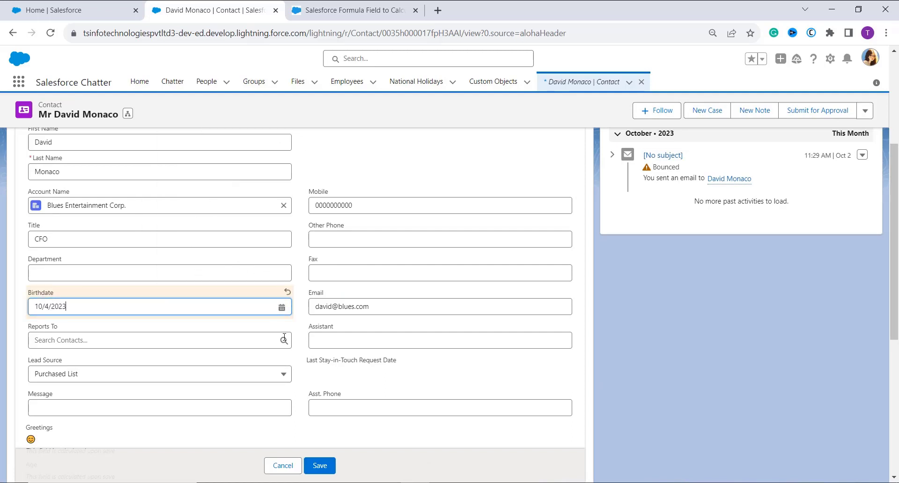
left_click(319, 471)
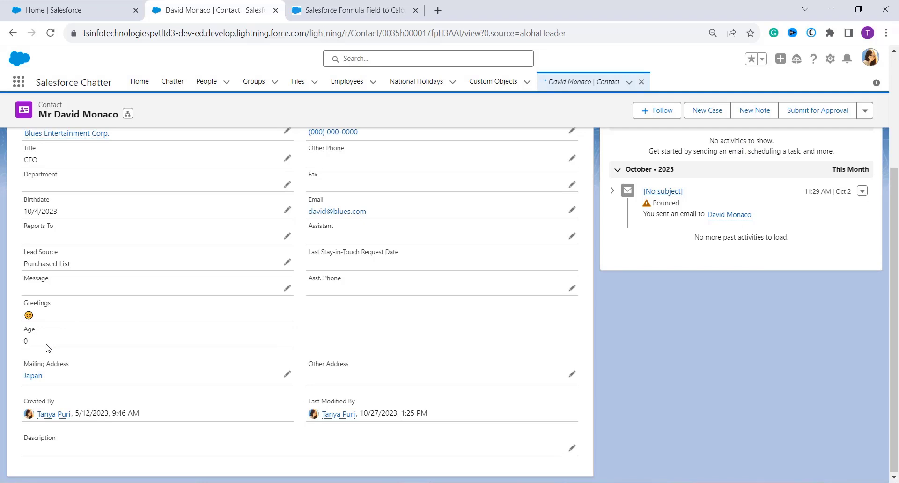
Change the contact's birthdate to the same day two years earlier and save the record.
left_click(288, 212)
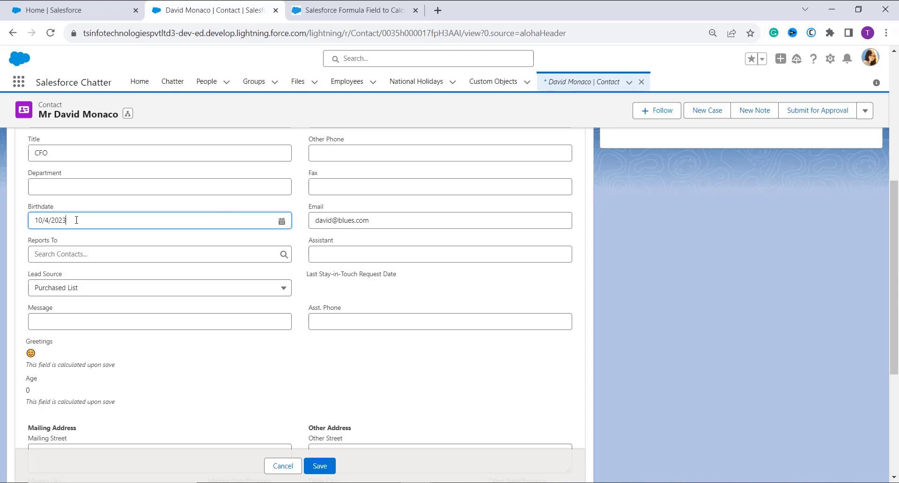
key("BackSpace")
type("1")
left_click(320, 466)
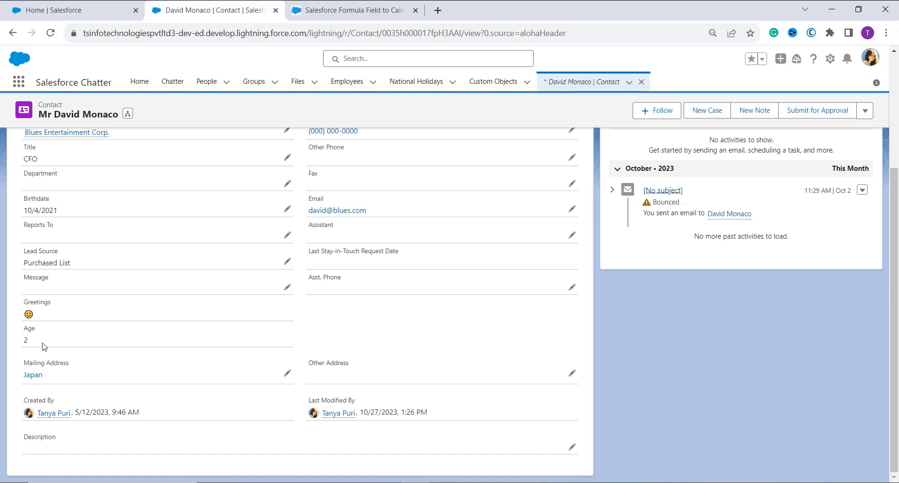
Switch from Lightning Experience to Salesforce Classic.
scroll(43, 347, "up", 1)
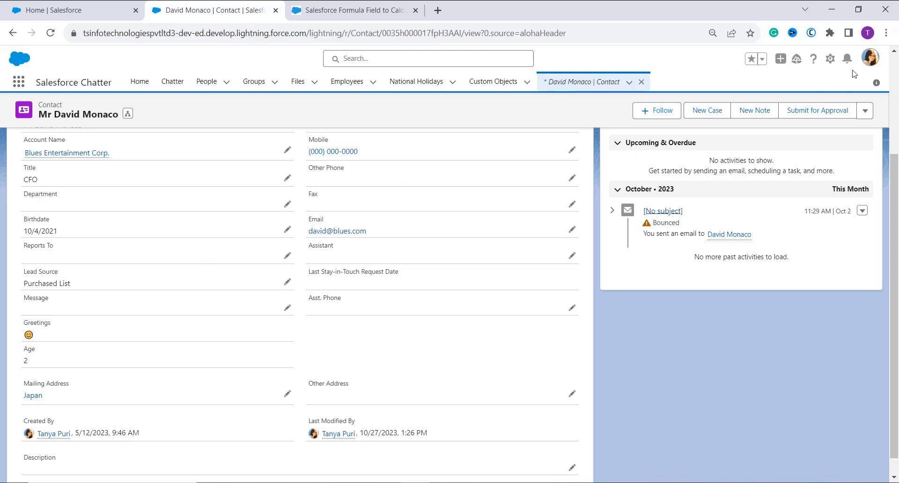
left_click(875, 56)
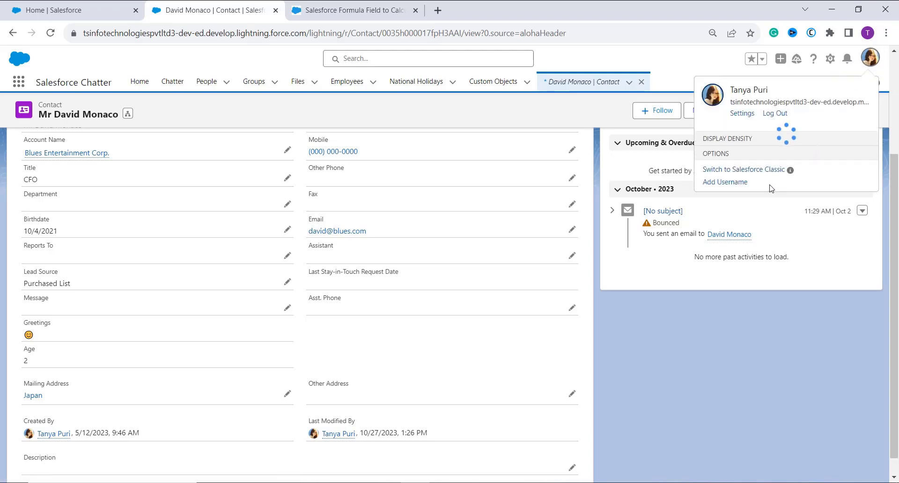
left_click(759, 214)
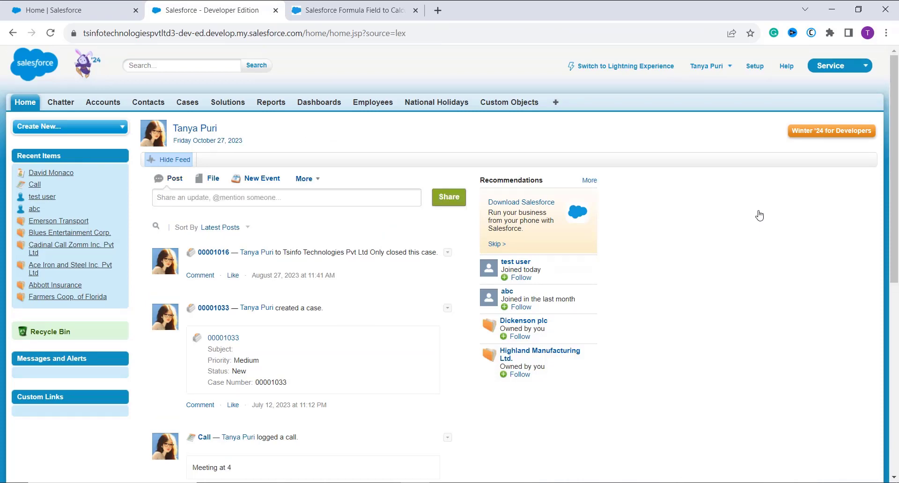
Open the Contact Fields page from the Contacts customization options in Setup.
left_click(754, 68)
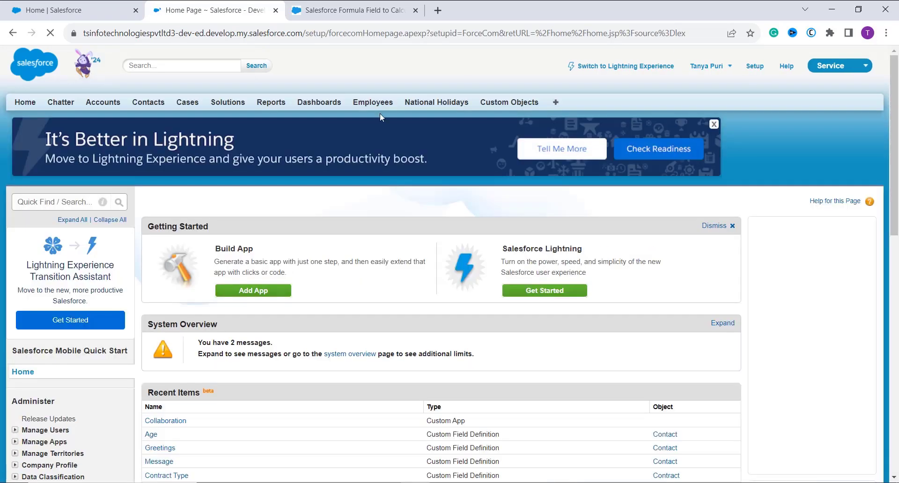
scroll(221, 215, "down", 2)
scroll(221, 215, "down", 8)
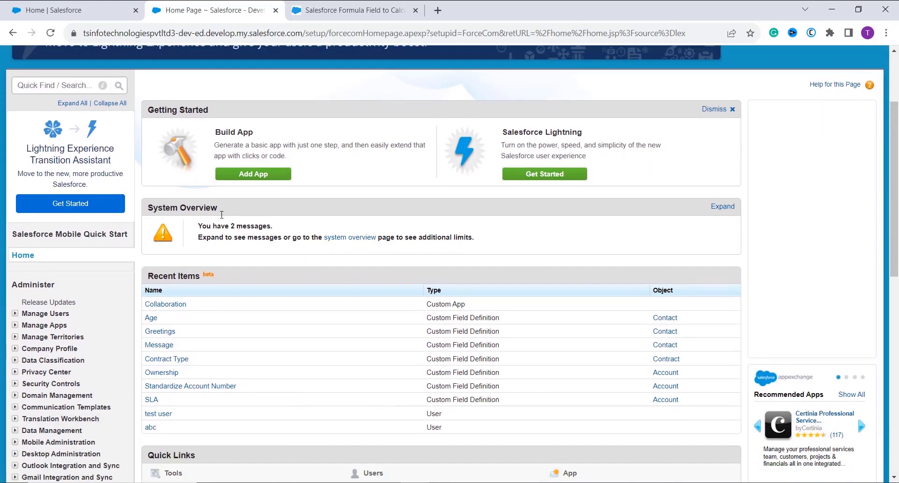
scroll(220, 208, "down", 3)
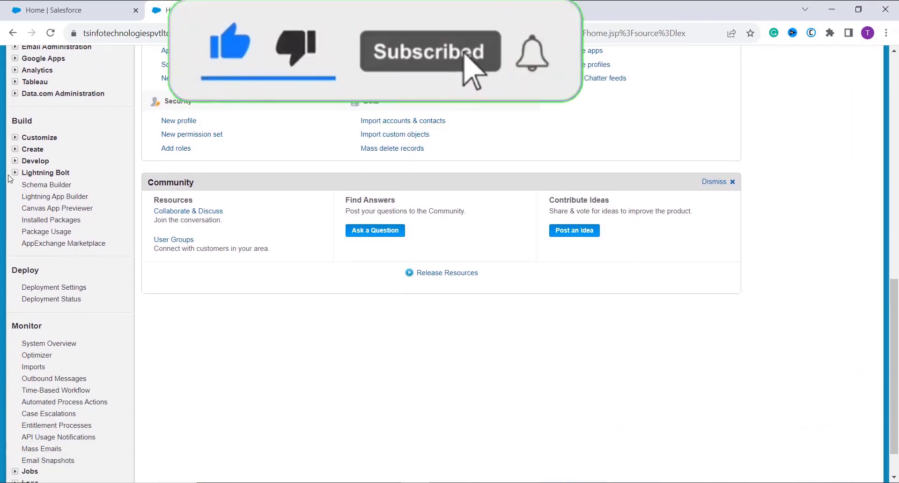
left_click(14, 138)
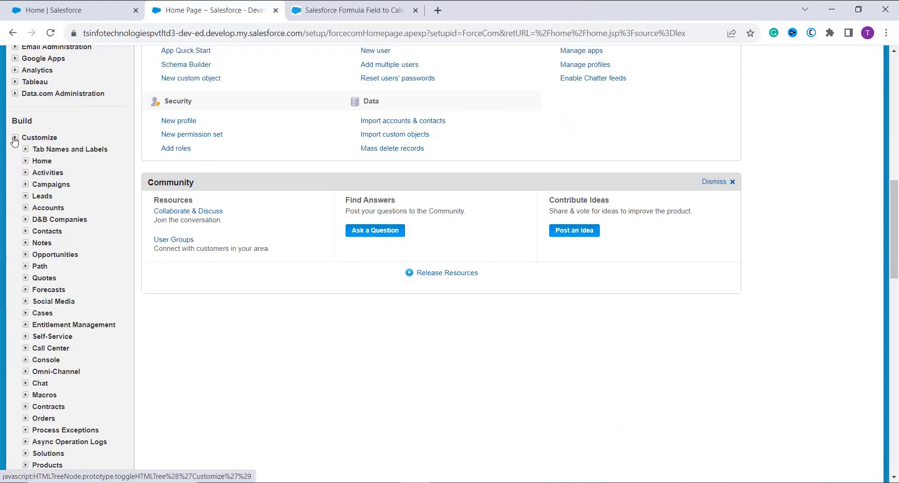
scroll(77, 321, "down", 1)
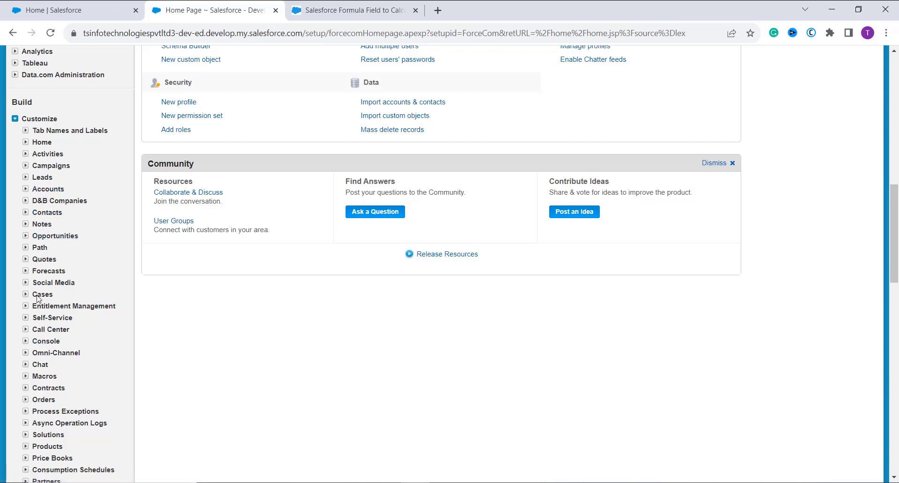
scroll(37, 272, "down", 1)
scroll(37, 300, "down", 2)
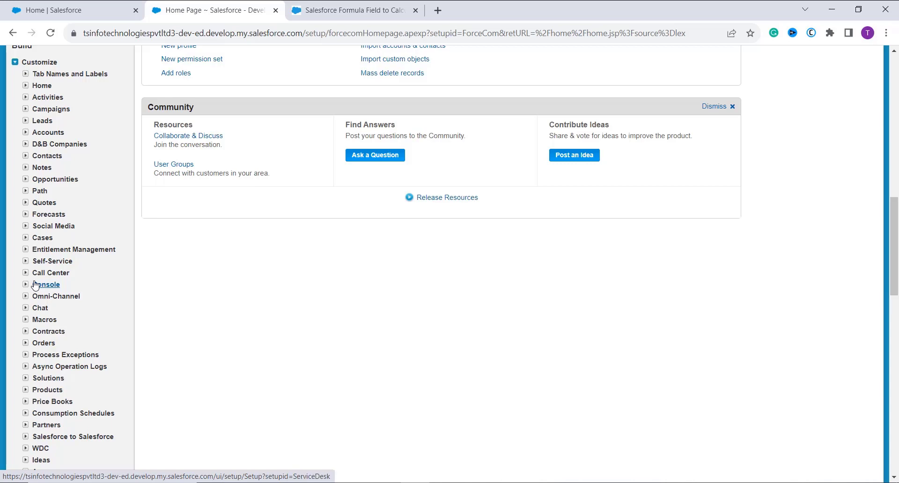
left_click(26, 156)
left_click(56, 169)
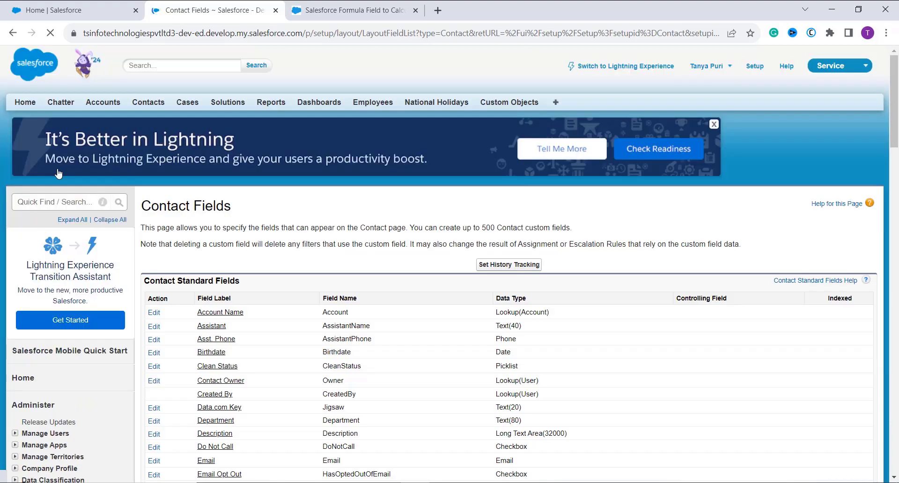
Start a new Contact custom field with Formula as its data type and continue to the output type.
scroll(257, 284, "down", 6)
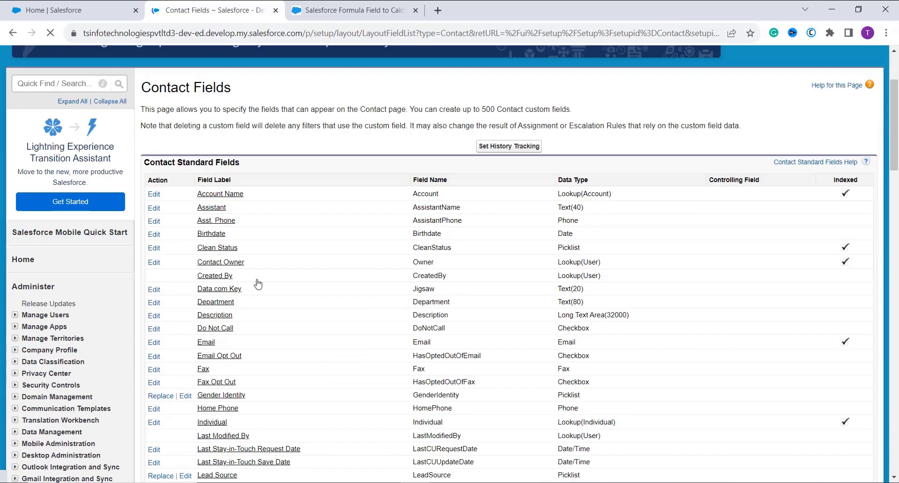
scroll(285, 271, "down", 4)
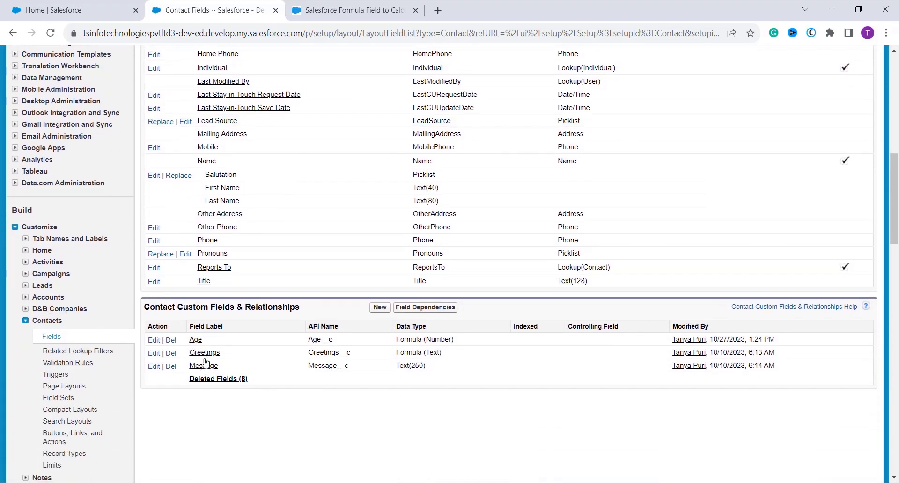
left_click(377, 316)
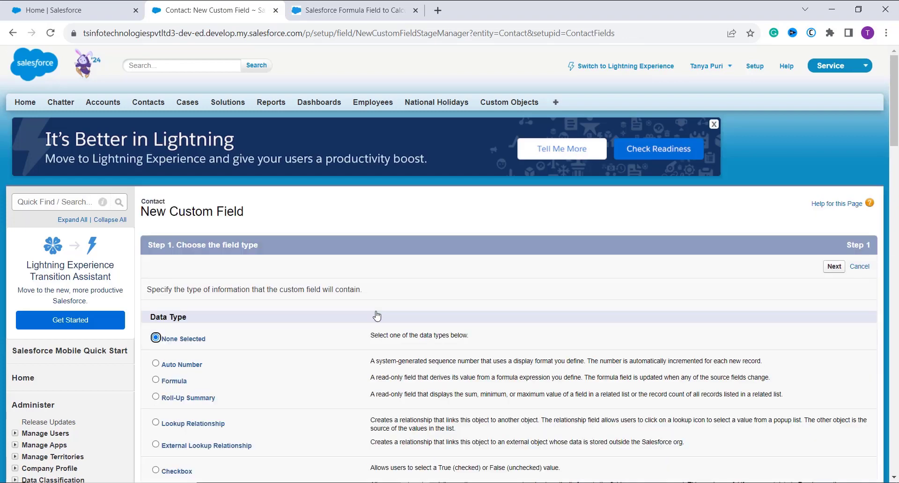
scroll(320, 326, "down", 1)
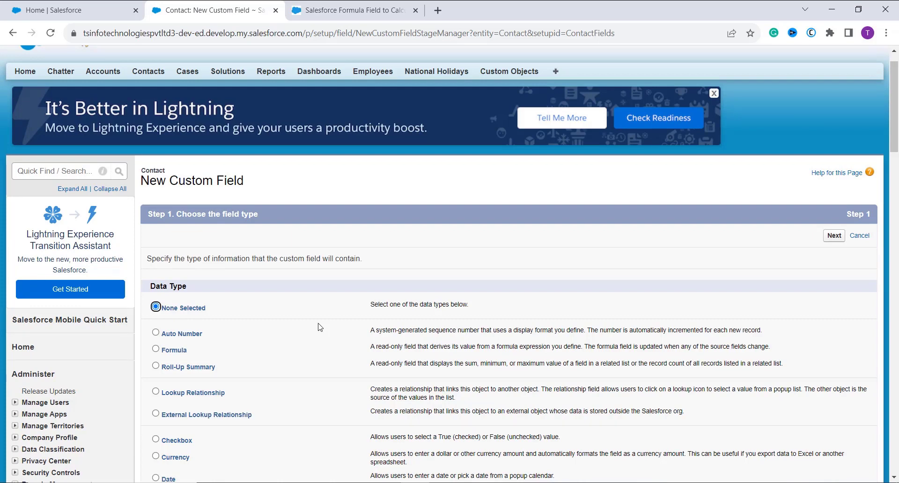
left_click(155, 351)
left_click(840, 237)
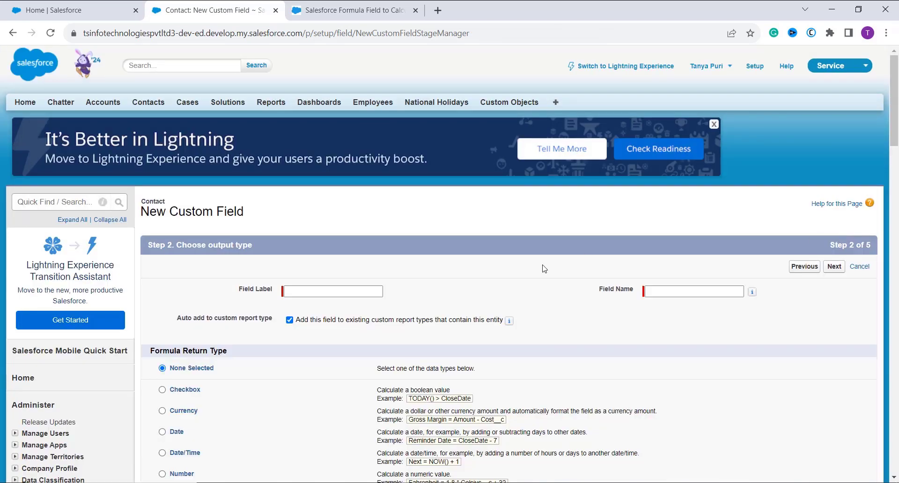
Label the new formula field Present Age, with field name Present_Age.
left_click(316, 291)
type("Presen")
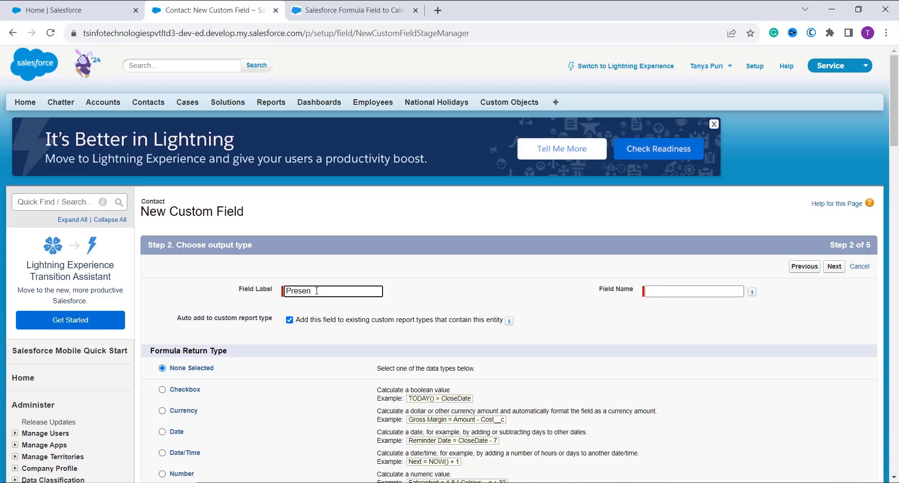
type("t Age")
left_click(673, 318)
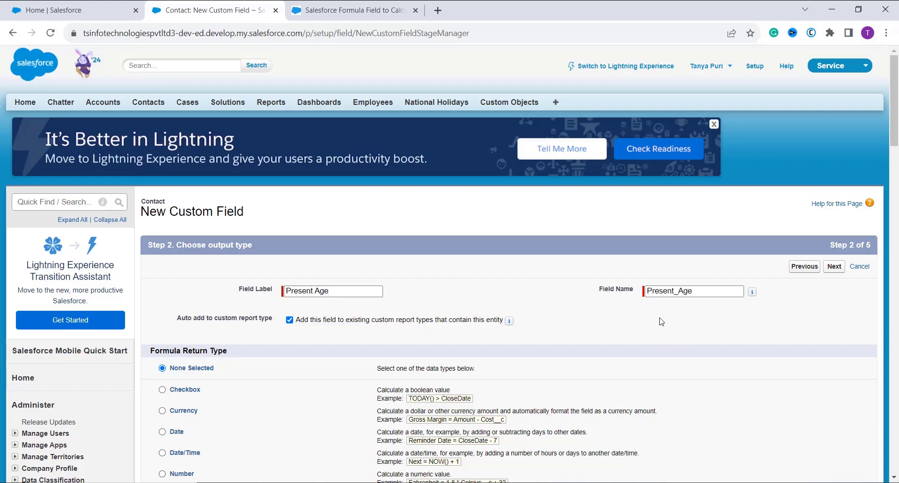
Set the Present Age field's formula return type to Number with 0 decimal places.
scroll(488, 359, "down", 3)
scroll(489, 359, "down", 3)
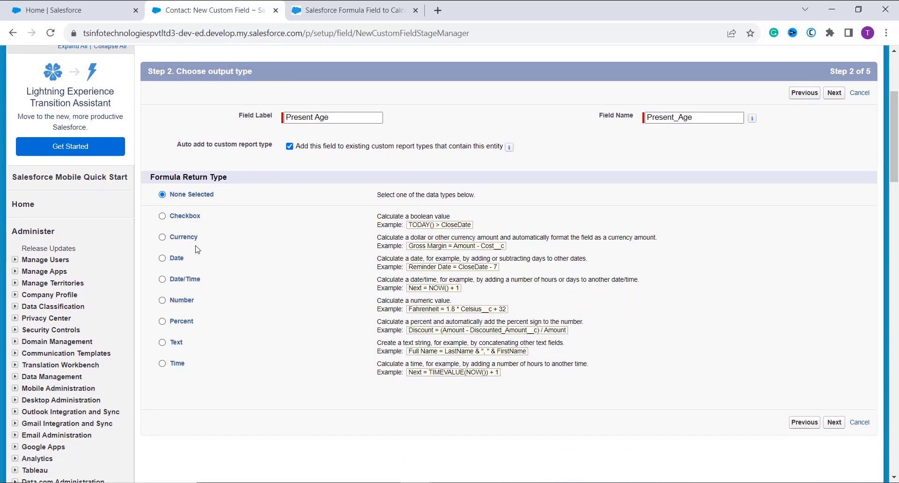
left_click(163, 302)
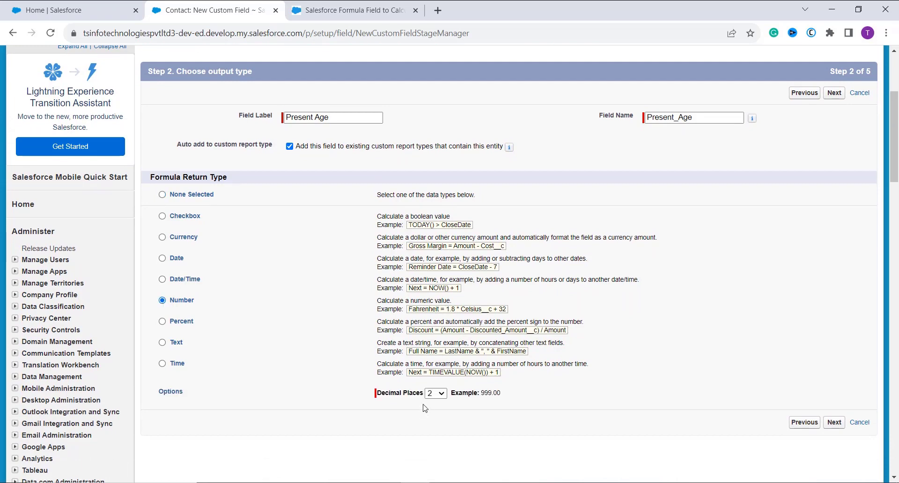
left_click(435, 393)
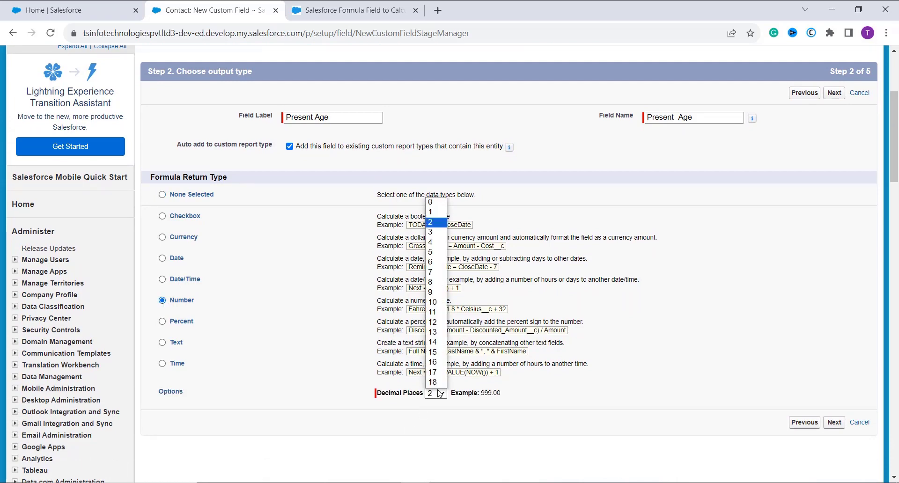
left_click(434, 196)
key("Up")
key("Up")
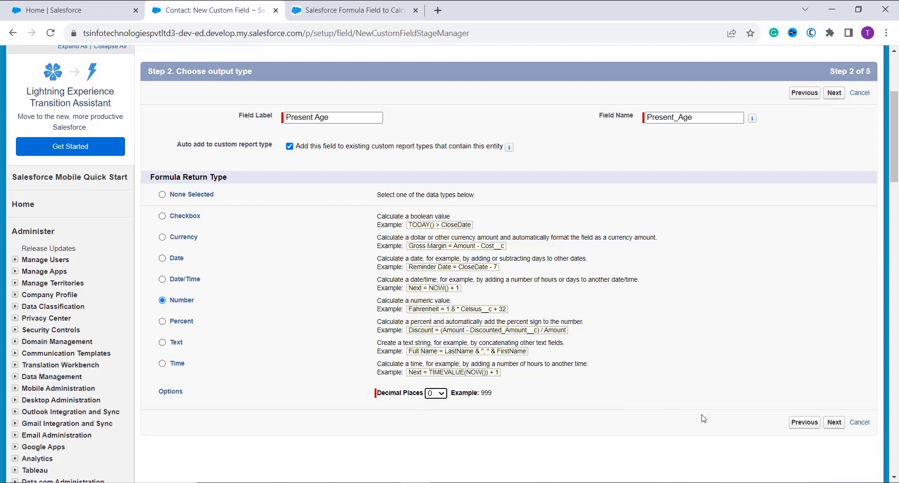
Continue to the formula entry stage for Present Age and view the Contact fields available for insertion, without inserting any.
left_click(835, 423)
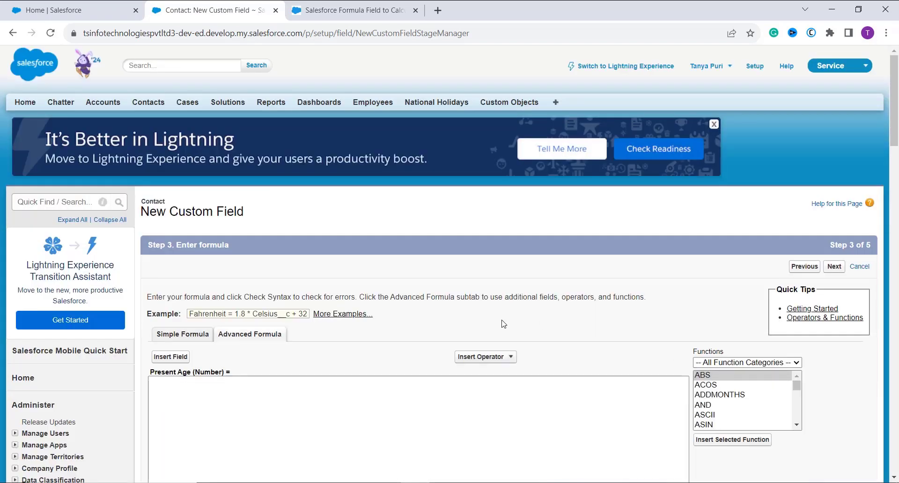
scroll(503, 324, "down", 4)
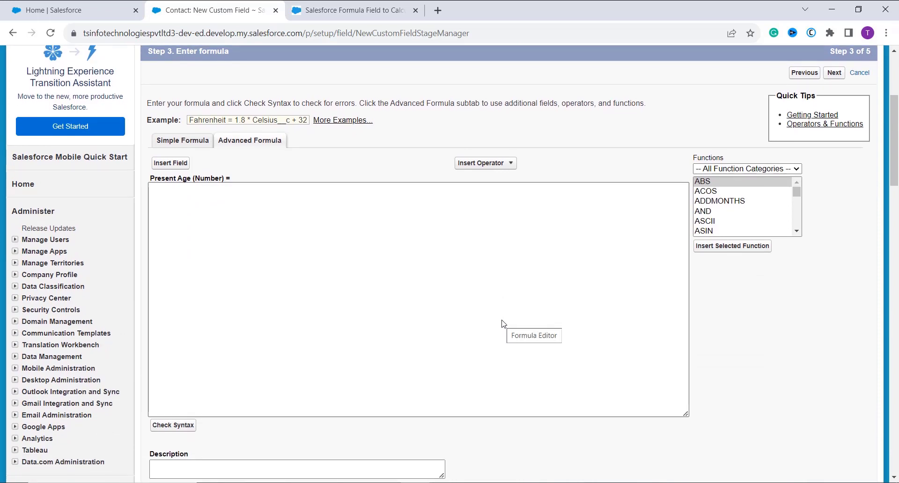
scroll(503, 324, "down", 1)
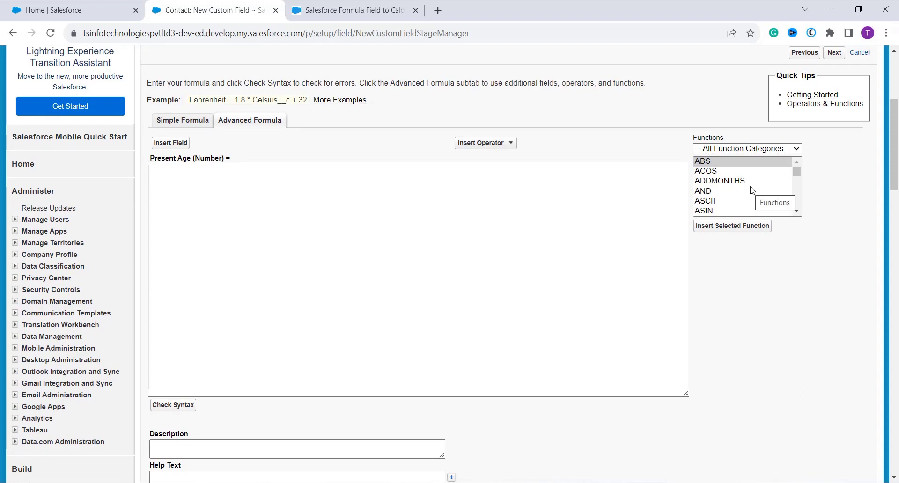
left_click(514, 144)
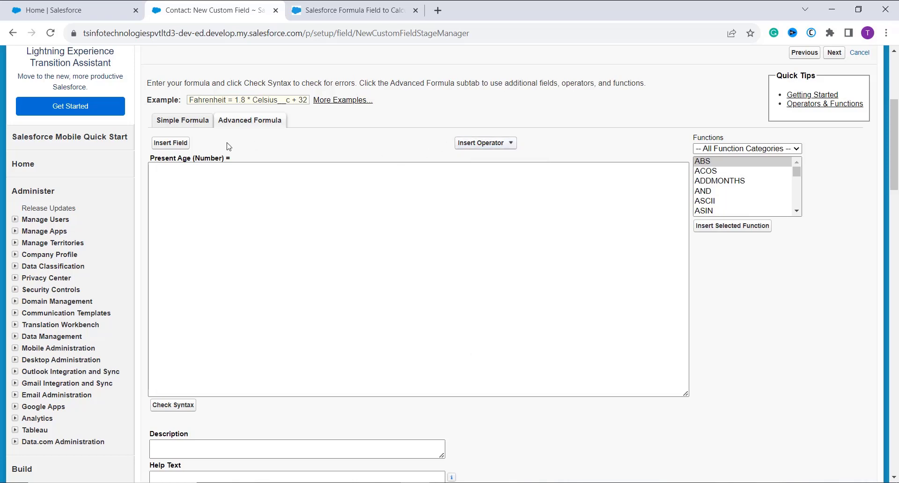
left_click(186, 149)
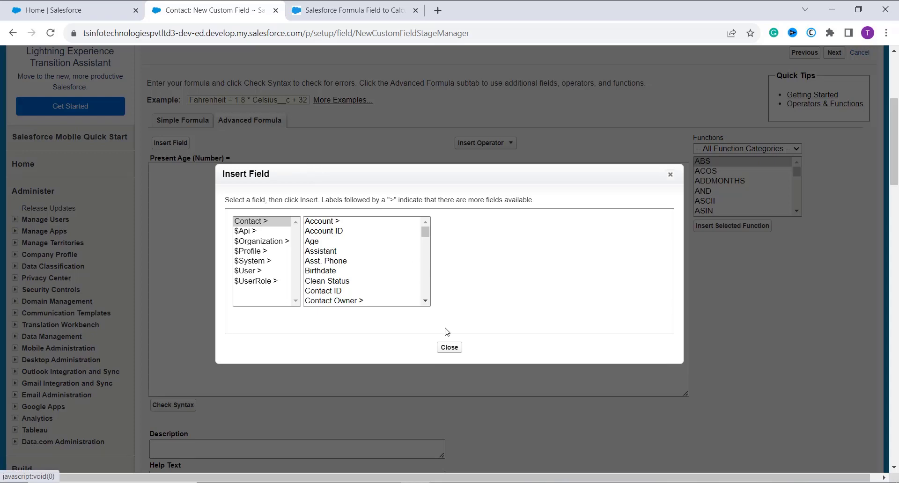
left_click(449, 348)
left_click(448, 343)
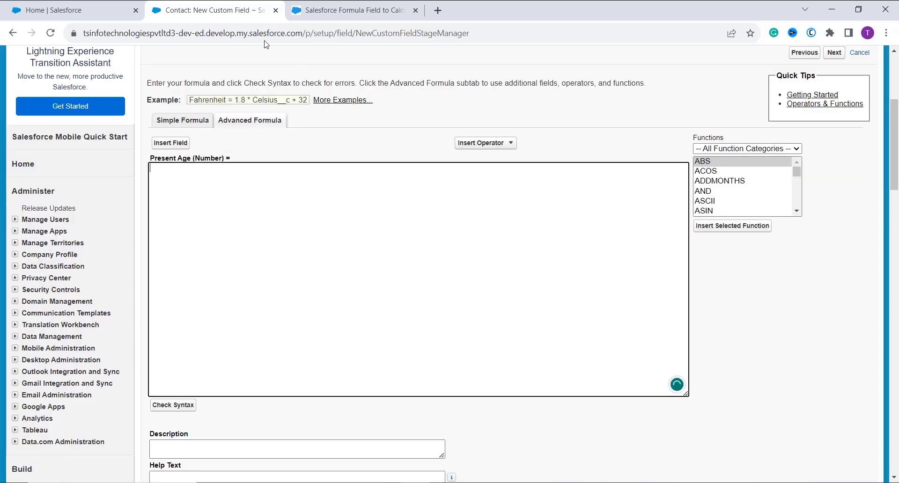
Switch to the SalesforceFAQs article and copy the complete age calculation formula given in Step 11.
key("ctrl+Tab")
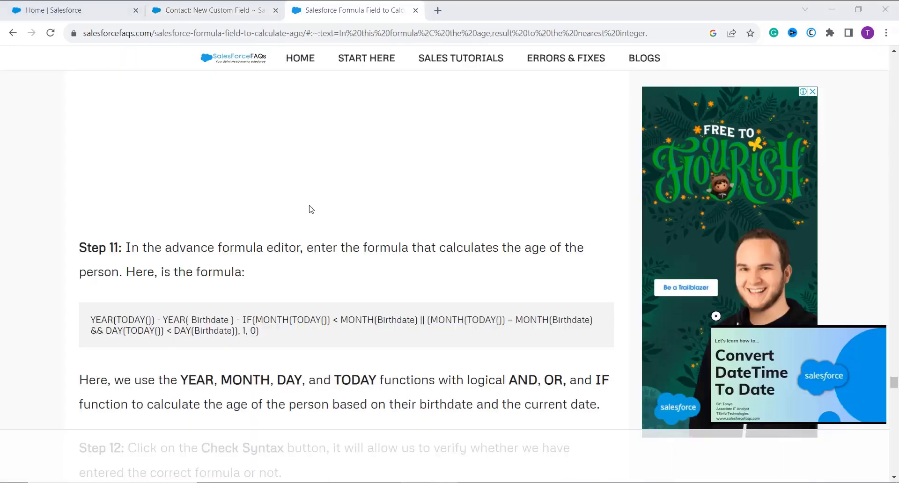
left_click(92, 323)
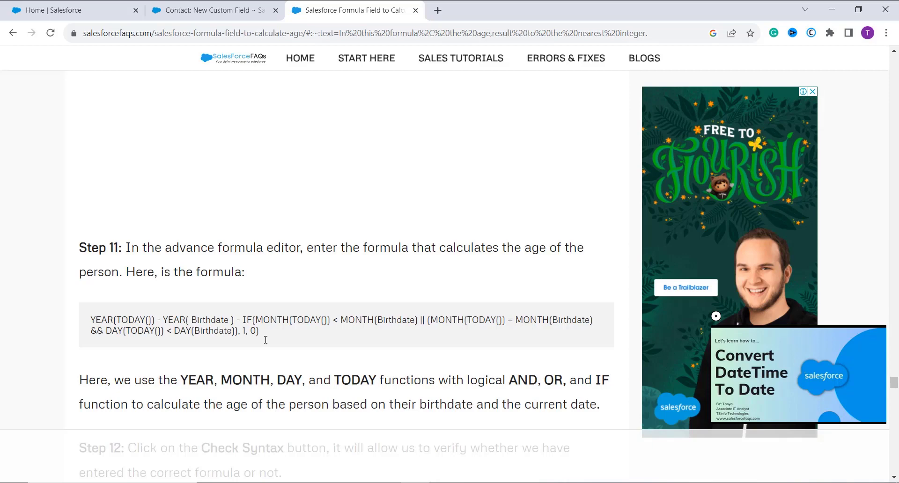
triple_click(193, 320)
left_click(92, 315)
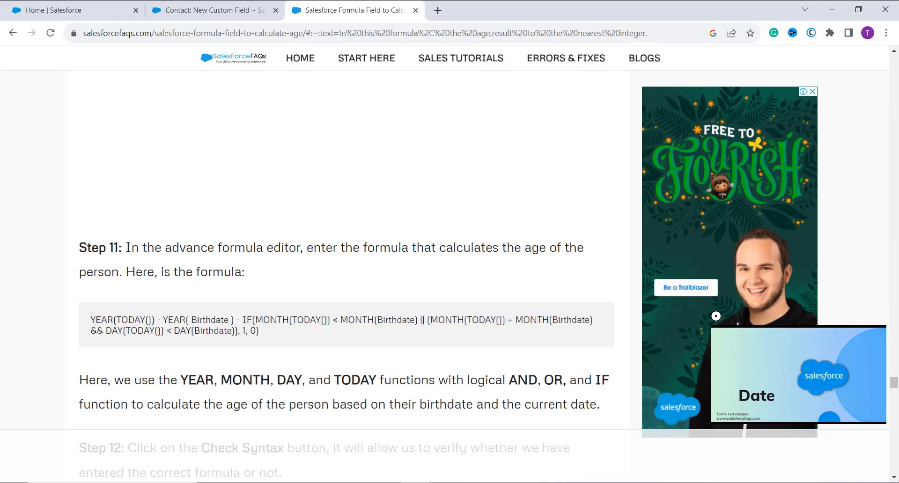
left_click_drag(91, 320, 135, 322)
left_click_drag(196, 335, 261, 341)
key("ctrl+c")
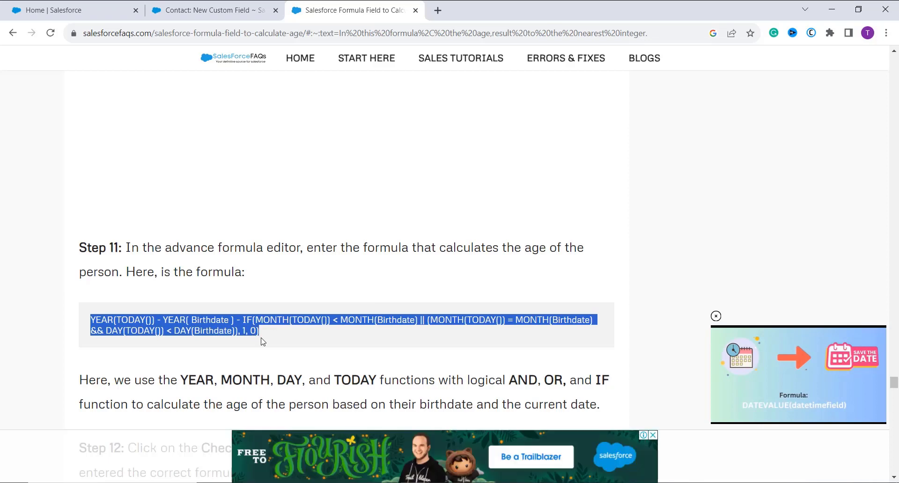
Paste the copied Birthdate-based age formula into the Present Age formula editor in Salesforce and check its syntax.
left_click(261, 11)
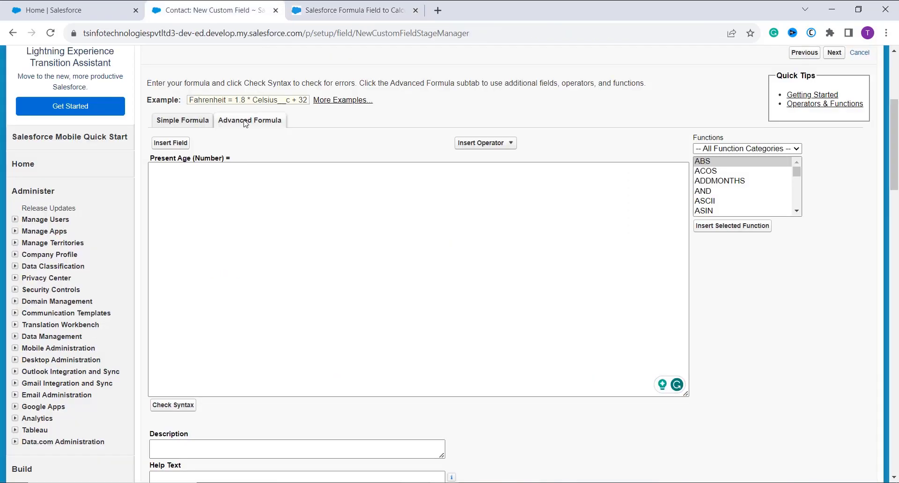
left_click(230, 182)
key("ctrl+v")
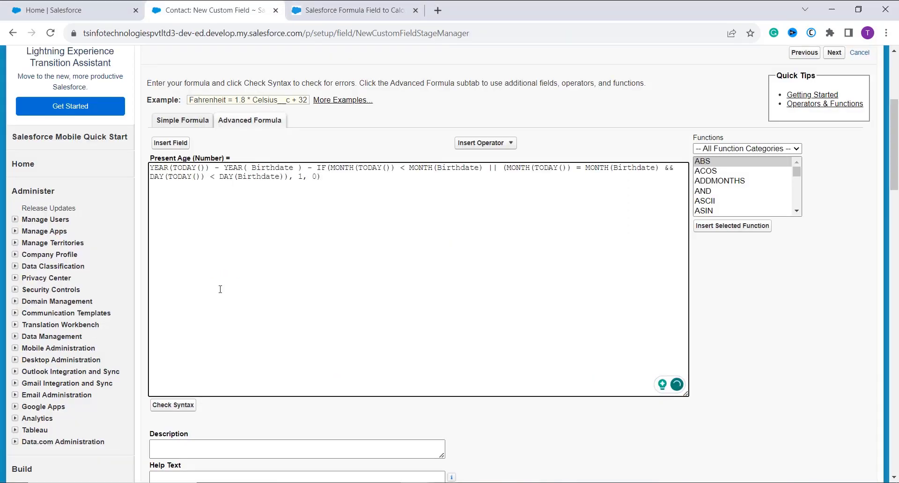
left_click(172, 406)
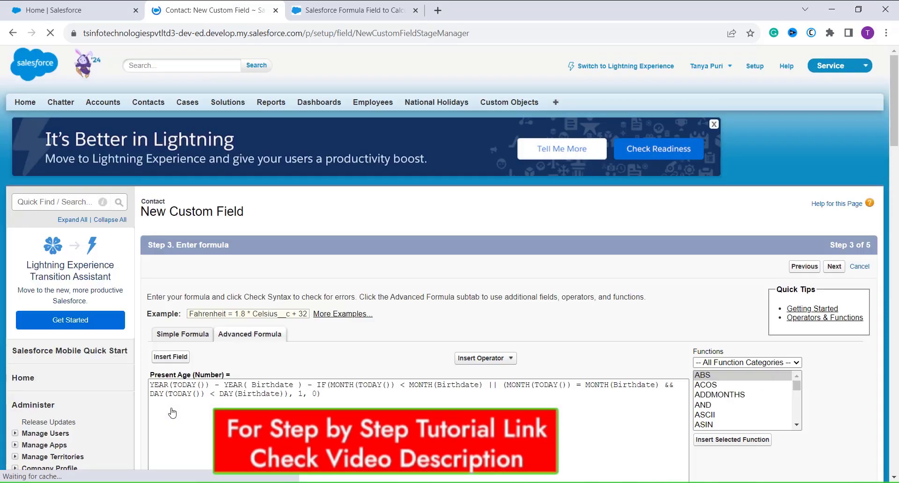
scroll(172, 413, "down", 3)
scroll(173, 413, "down", 4)
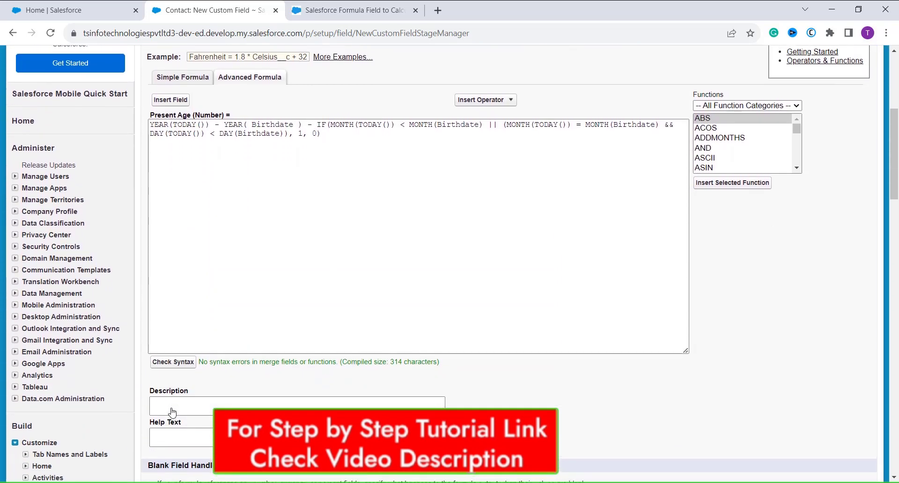
Leave the description and help text empty, keep blank fields treated as zeroes, and continue to field-level security.
scroll(172, 413, "up", 1)
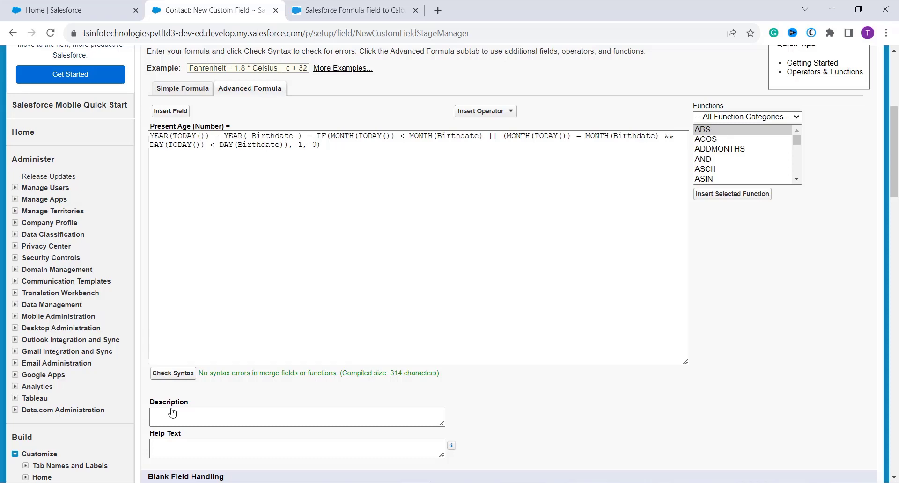
left_click(172, 411)
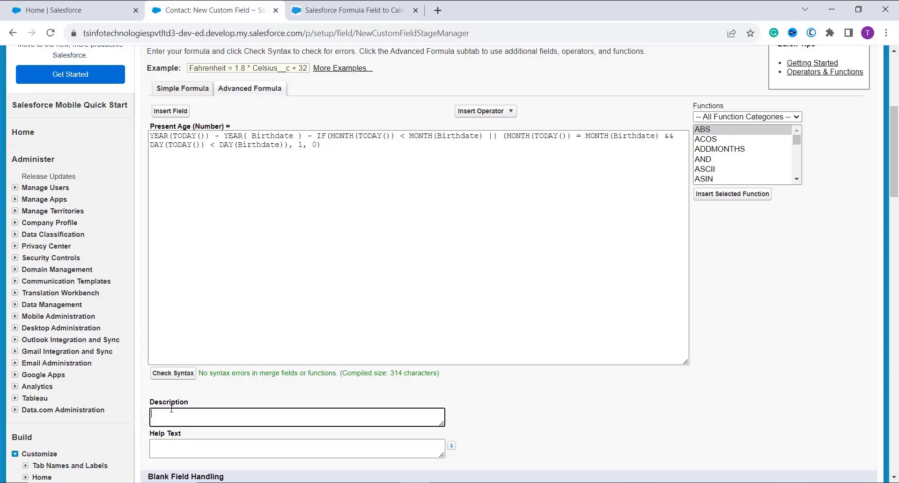
left_click(171, 447)
scroll(173, 443, "down", 4)
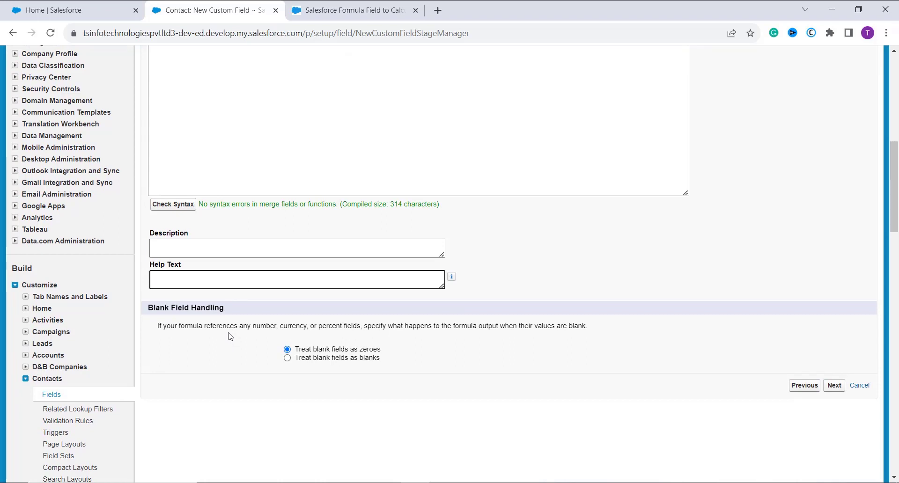
scroll(230, 336, "up", 4)
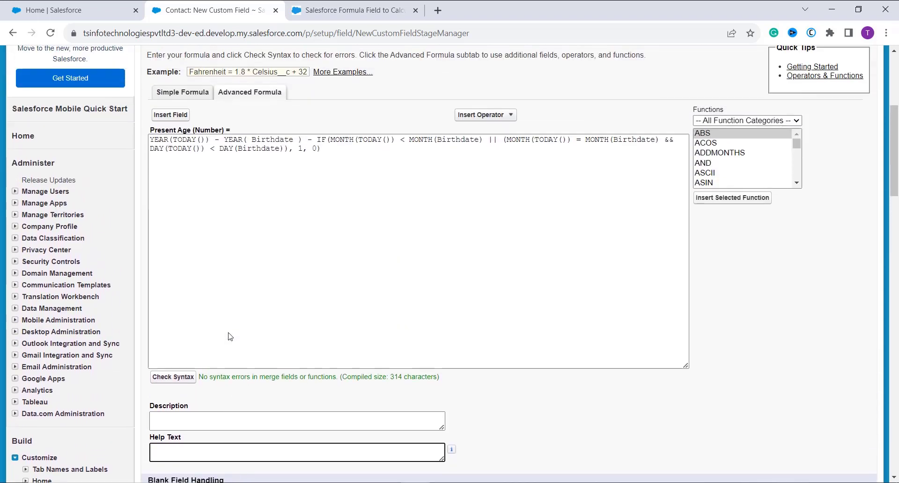
scroll(229, 333, "up", 2)
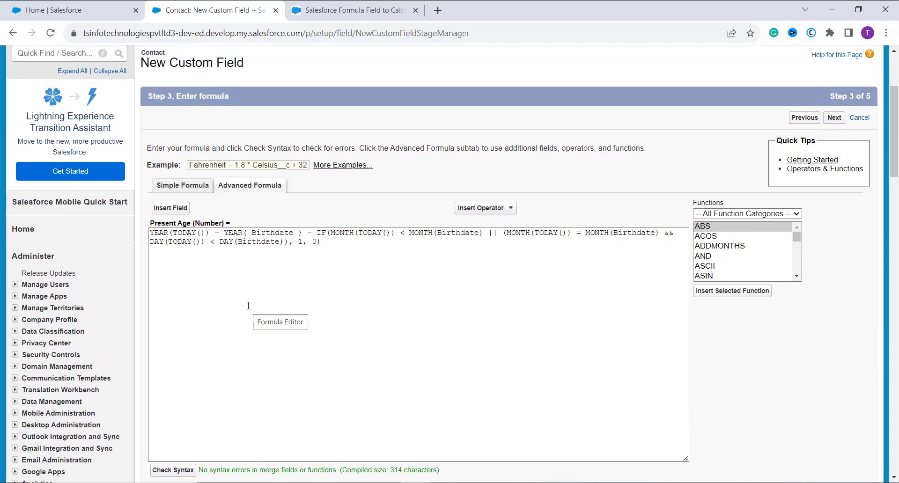
left_click(833, 118)
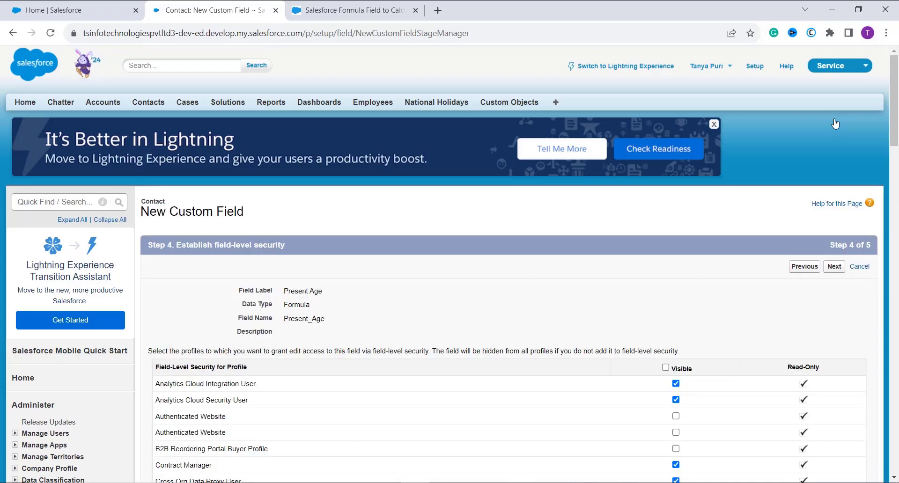
Make the Present Age field visible to all profiles.
scroll(604, 283, "down", 2)
scroll(604, 283, "down", 1)
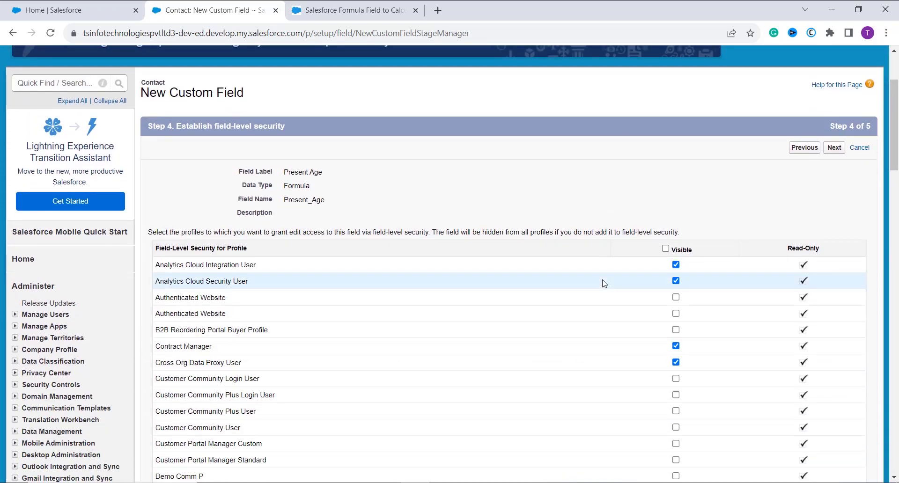
scroll(637, 237, "down", 1)
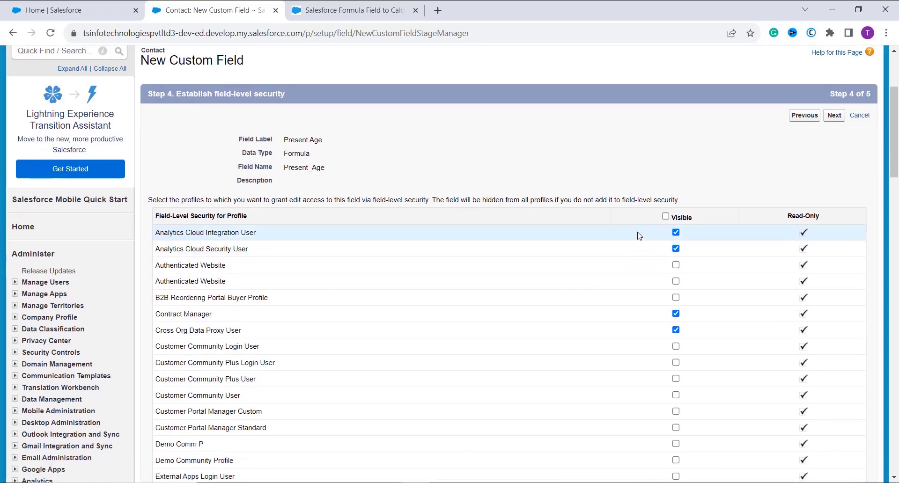
left_click(665, 217)
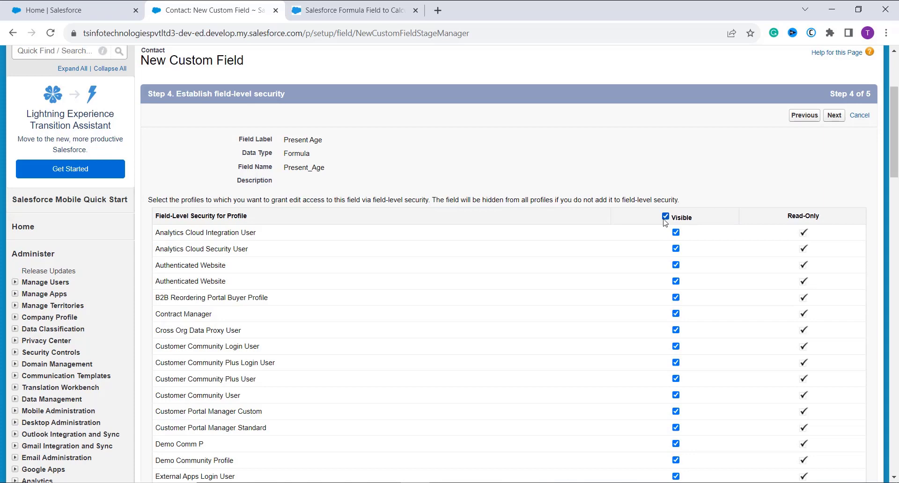
Continue to the page layouts, keep all four Contact layouts selected, and save the Present Age field.
left_click(833, 117)
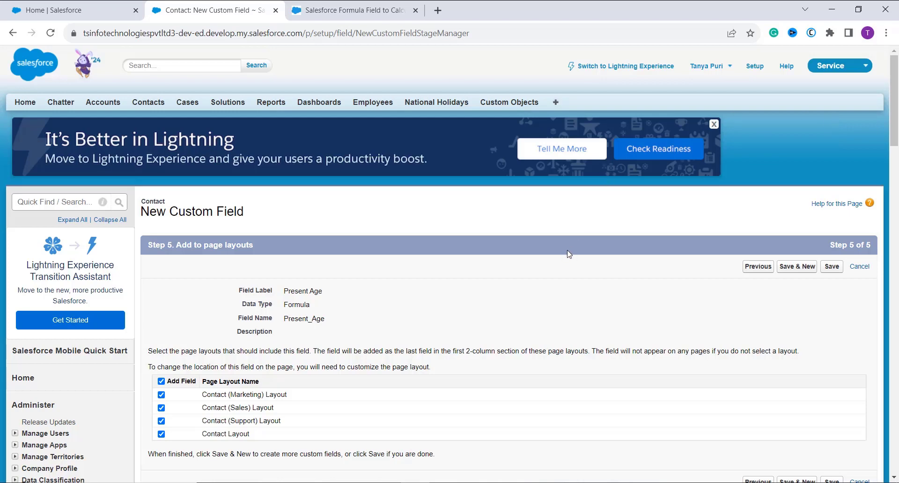
scroll(569, 254, "down", 2)
left_click(828, 183)
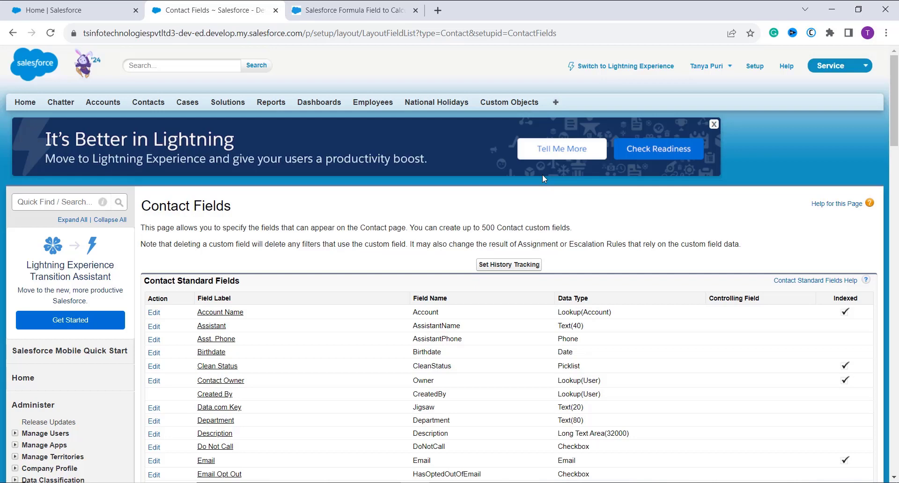
From Recent Contacts, open the doctor's contact record linked to the Walmart account and start editing it.
left_click(156, 105)
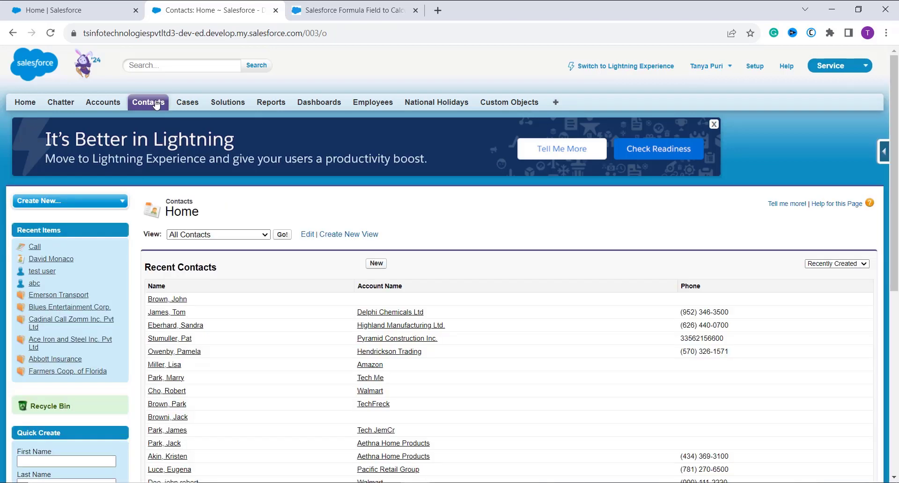
left_click(168, 393)
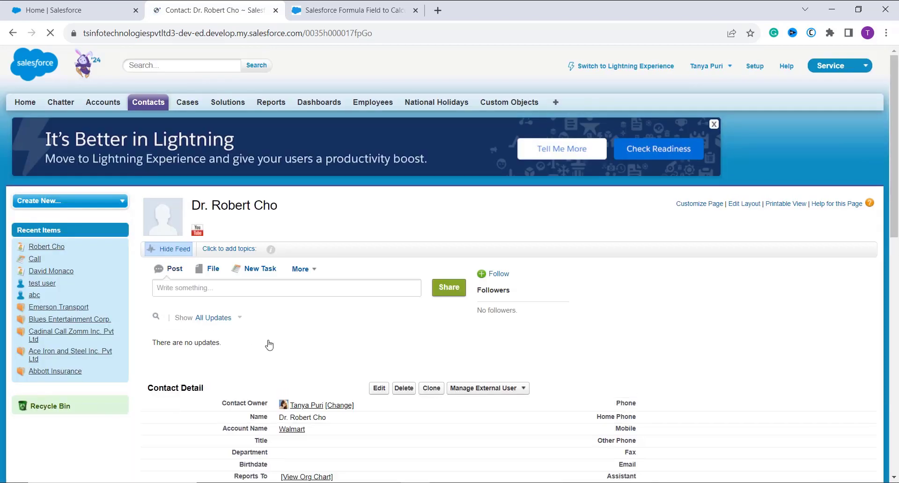
scroll(239, 337, "down", 4)
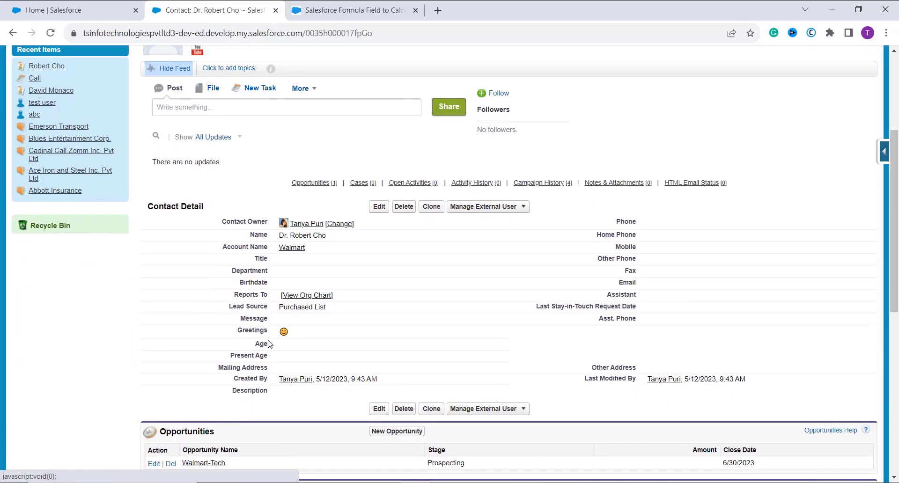
left_click(381, 209)
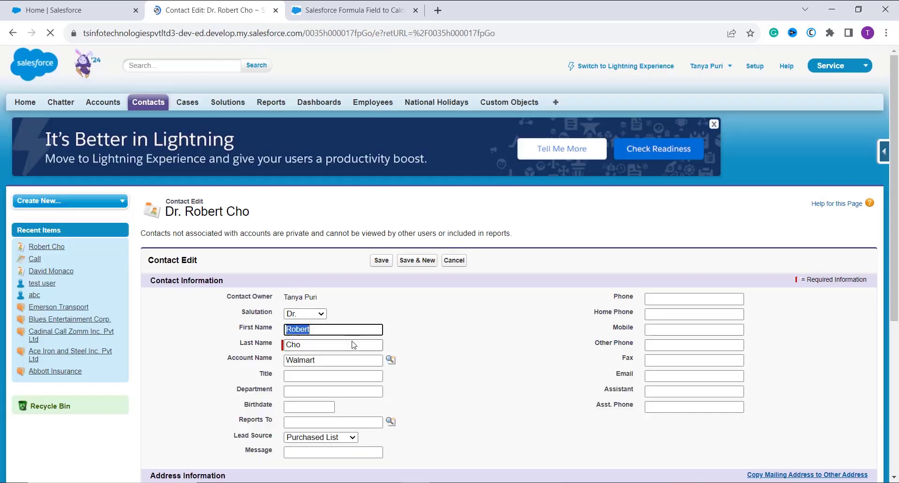
Enter the contact's birthdate, correcting the year of the picked date, and save the record.
left_click(310, 407)
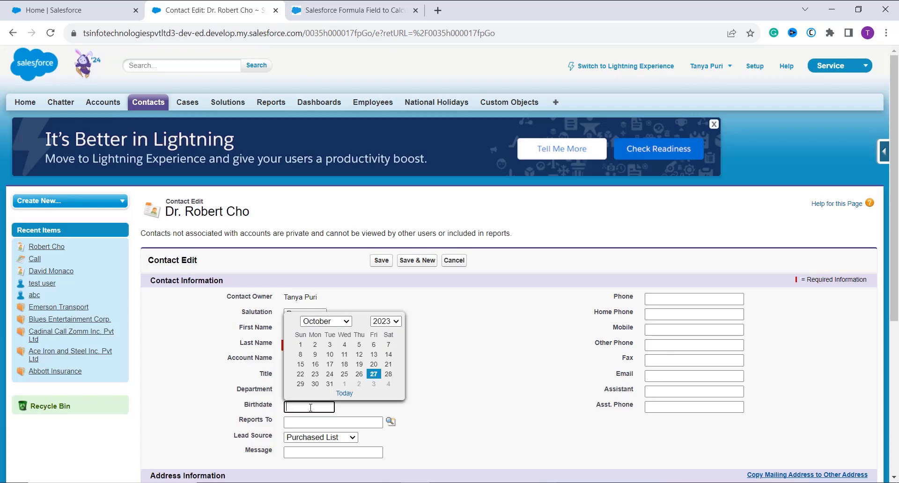
left_click(387, 323)
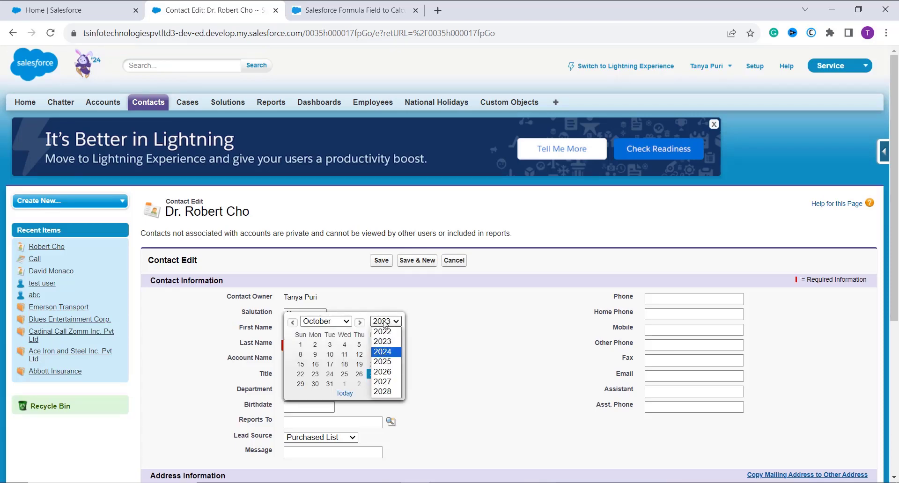
left_click(383, 331)
left_click(345, 345)
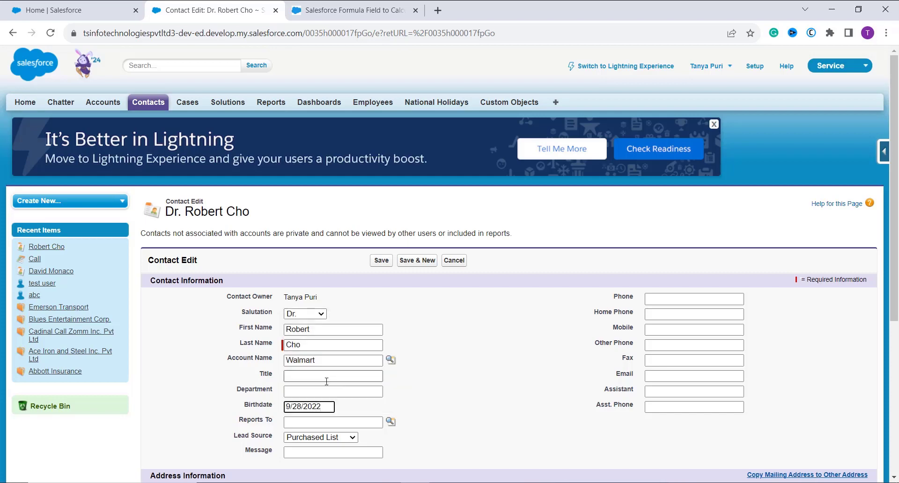
left_click(323, 404)
key("BackSpace")
key("BackSpace")
key("BackSpace")
key("BackSpace")
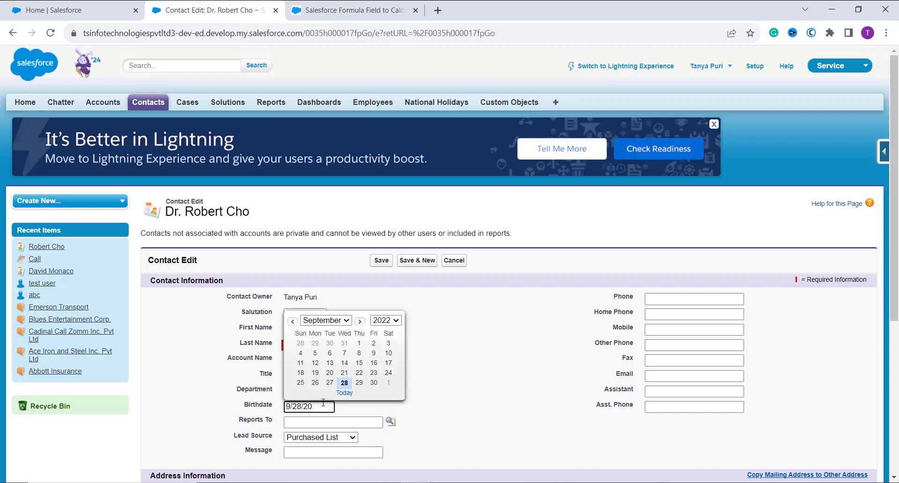
type("1998")
left_click(382, 260)
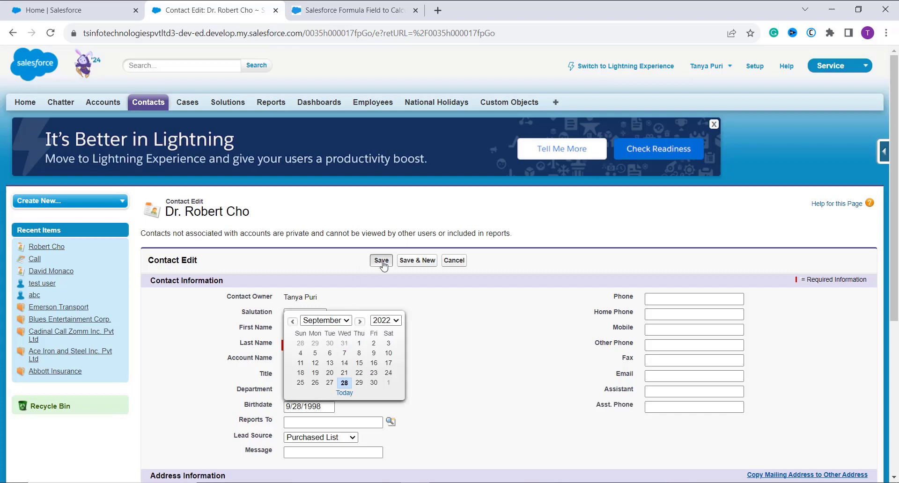